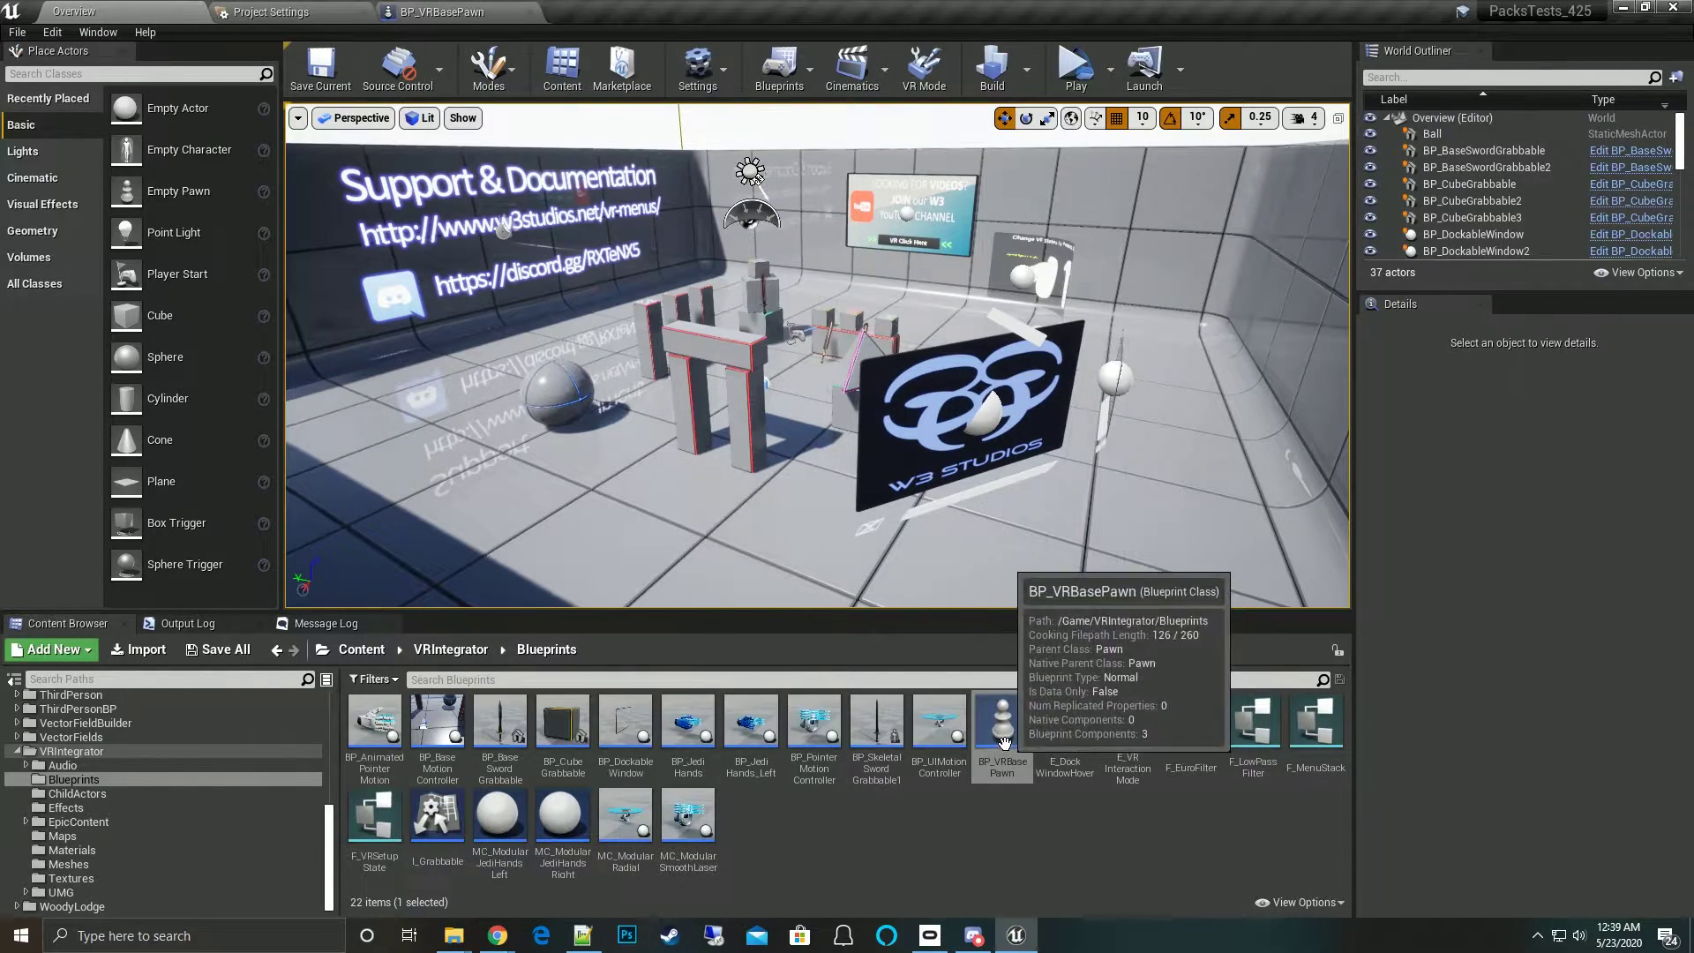
Open the BP_VRBasePawn blueprint and examine the left and right trigger input events in its Event Graph
{"action": "double_click", "coordinate": [1000, 737]}
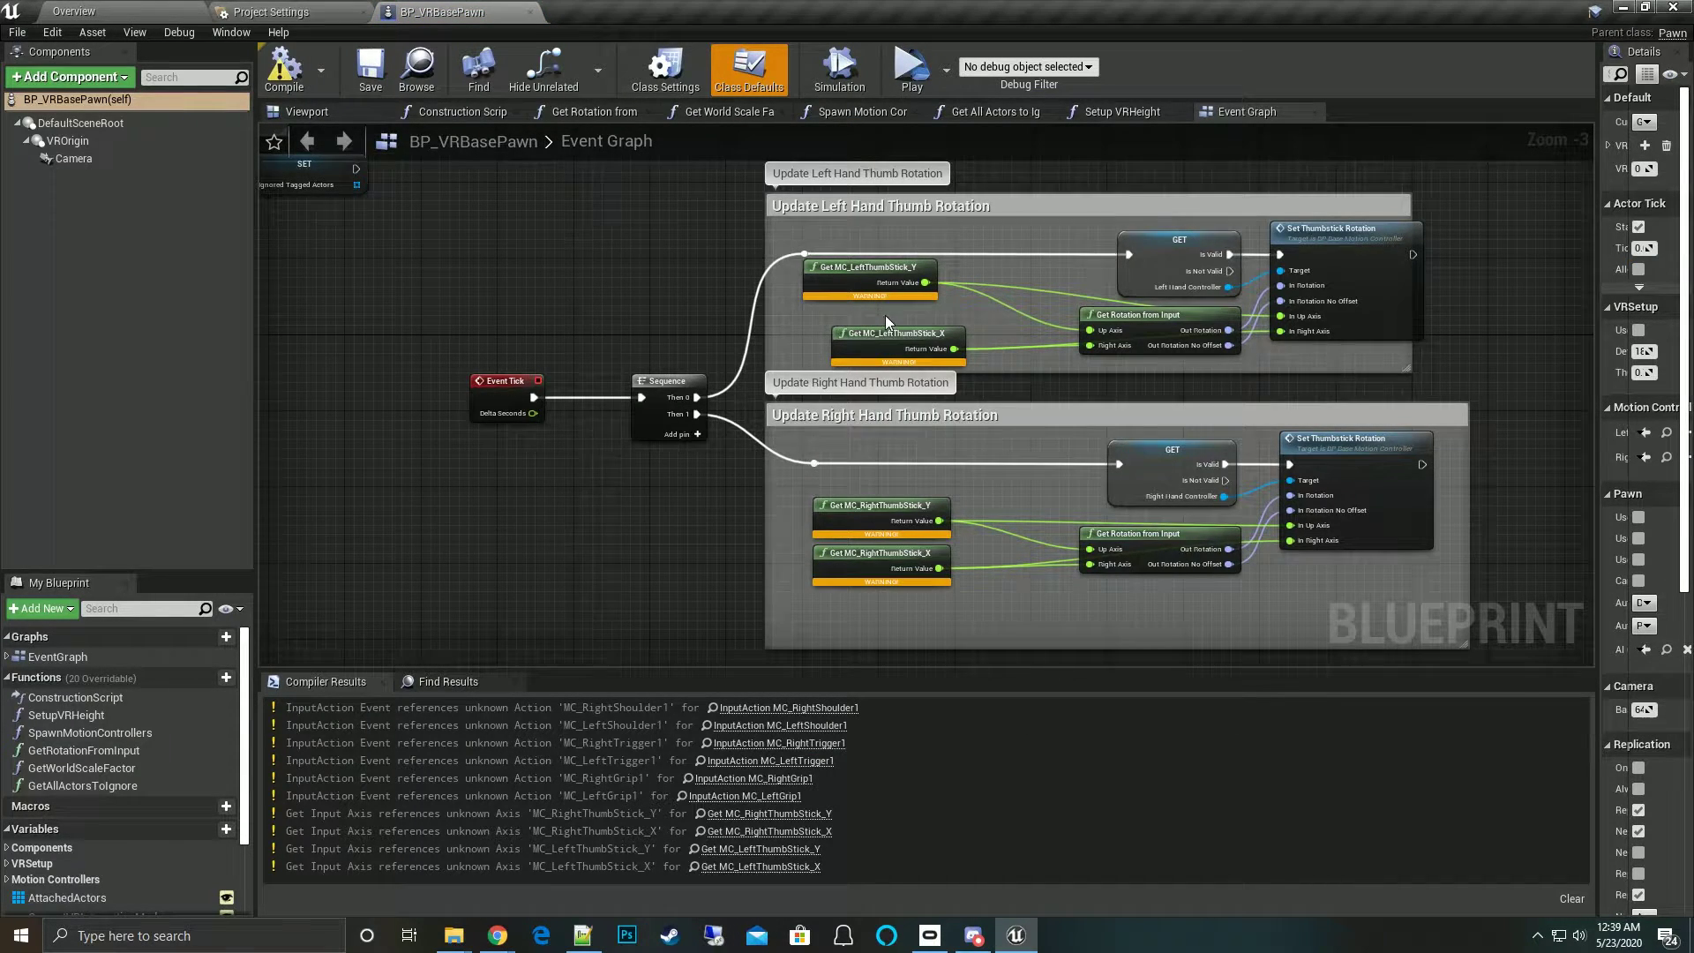
{"action": "scroll", "coordinate": [886, 315], "scroll_direction": "down", "scroll_amount": 3}
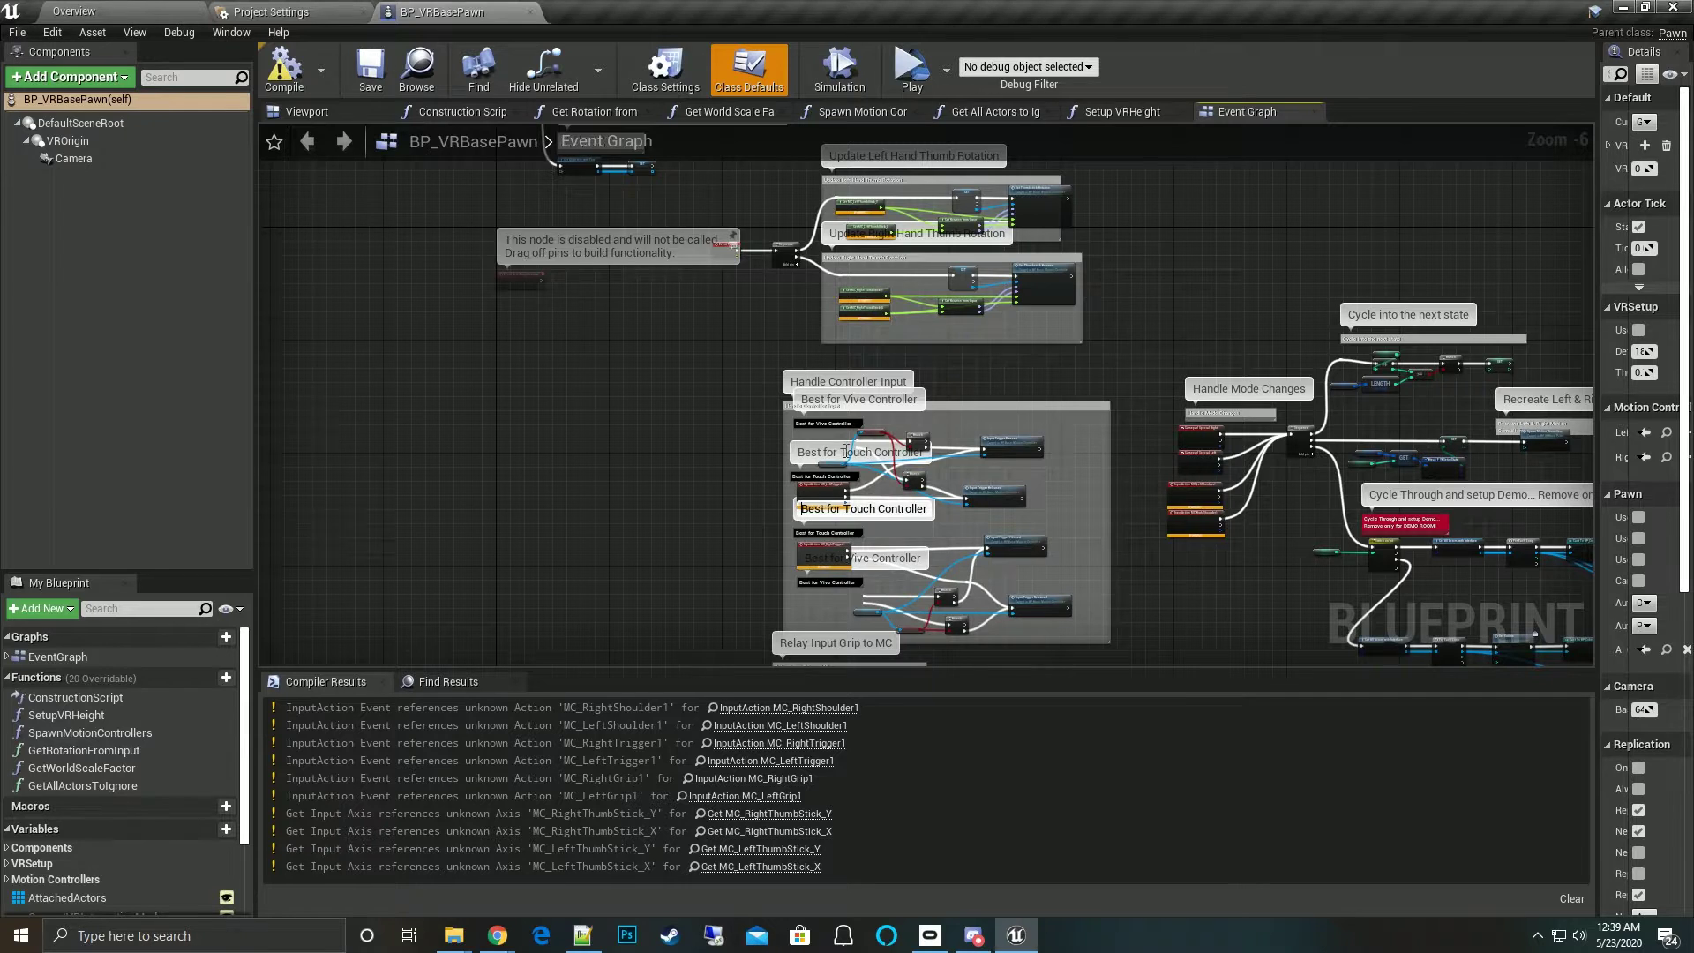
{"action": "scroll", "coordinate": [770, 537], "scroll_direction": "up", "scroll_amount": 7}
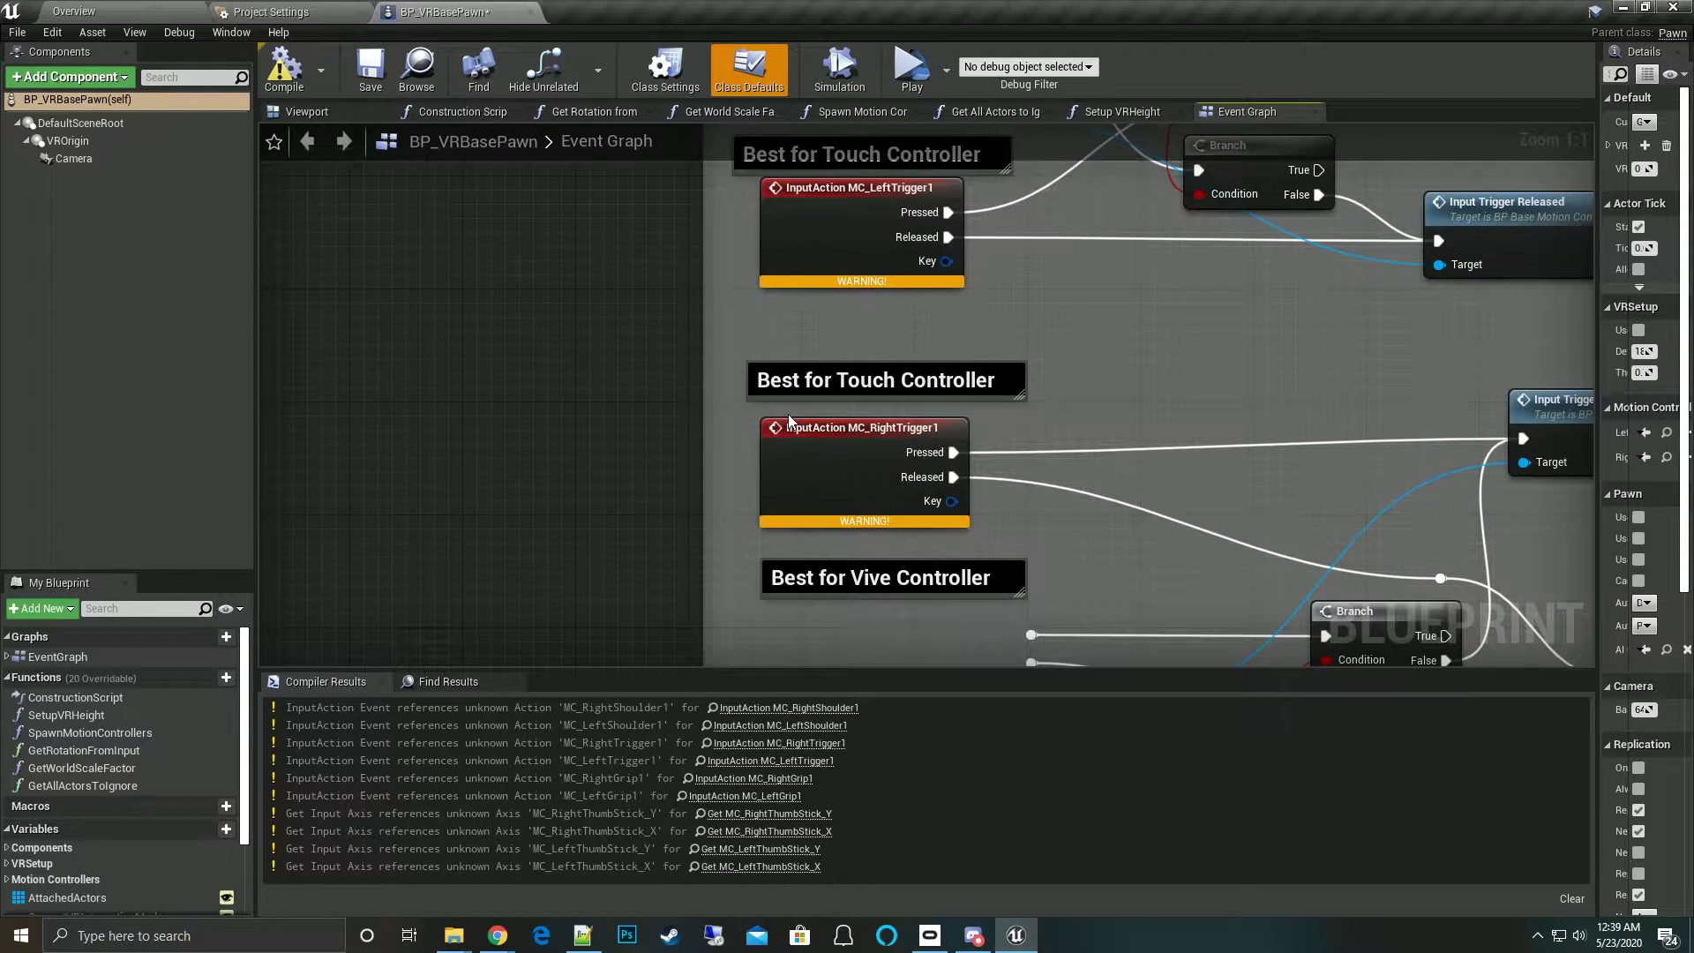
{"action": "right_click_drag", "start_coordinate": [739, 425], "coordinate": [665, 393]}
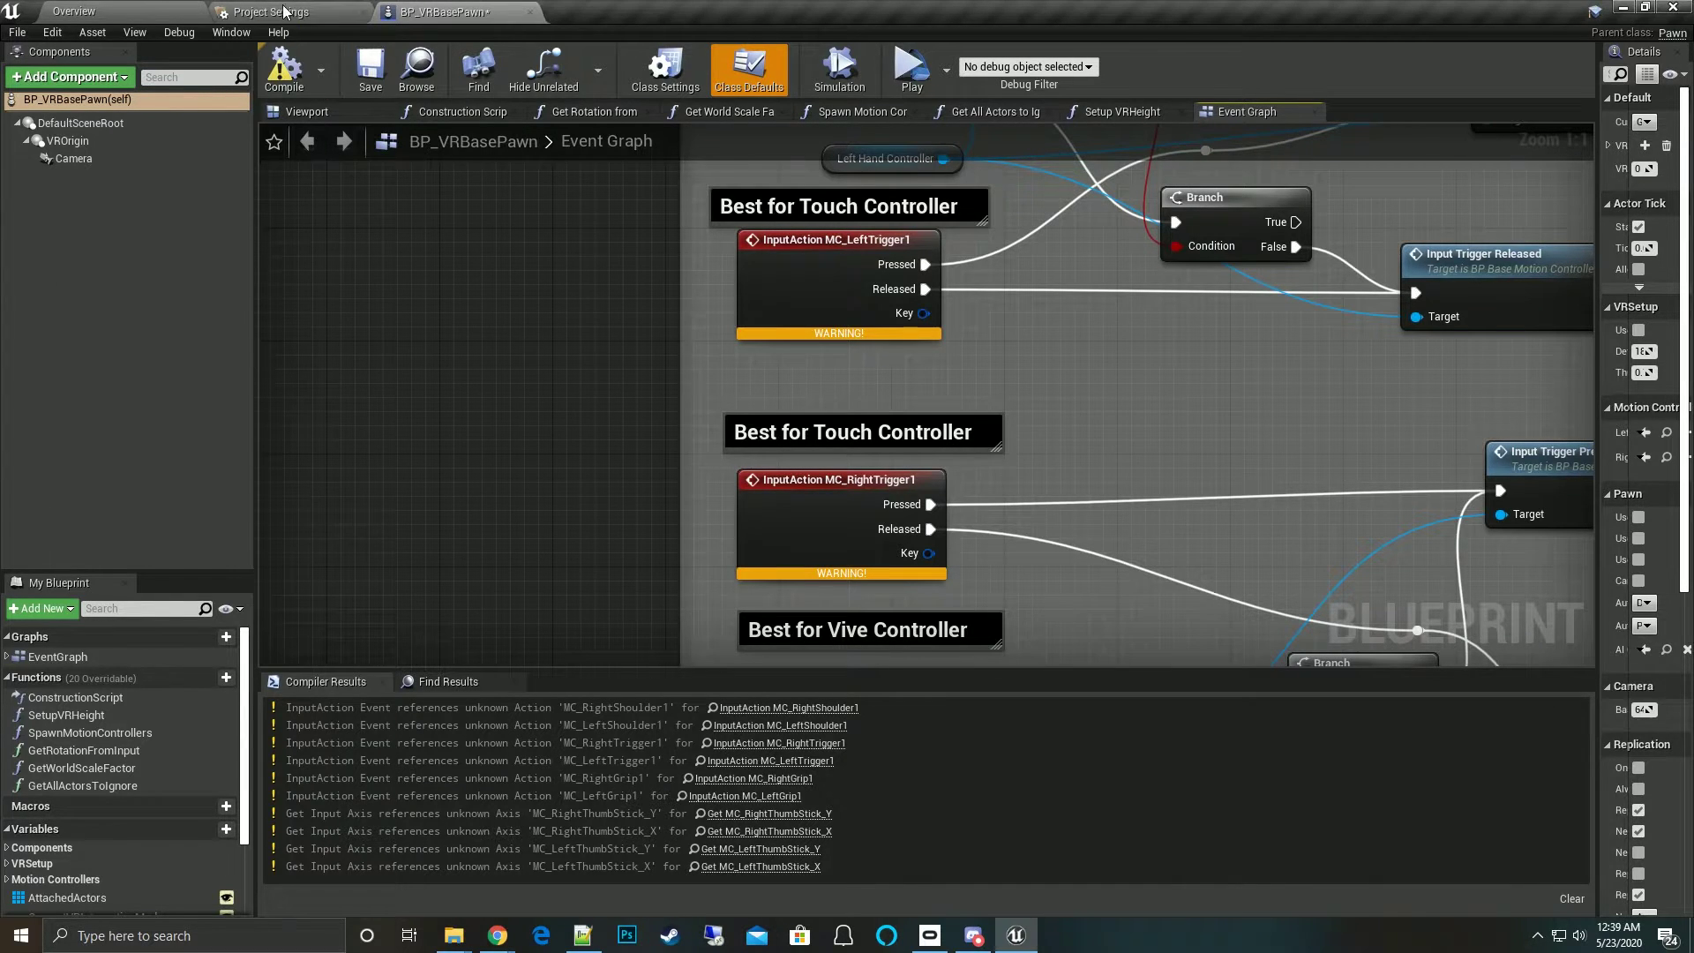
Import InputVRIntegrator.ini from the PacksTests_425 project's Resources folder into the project's Engine Input settings
{"action": "left_click", "coordinate": [253, 13]}
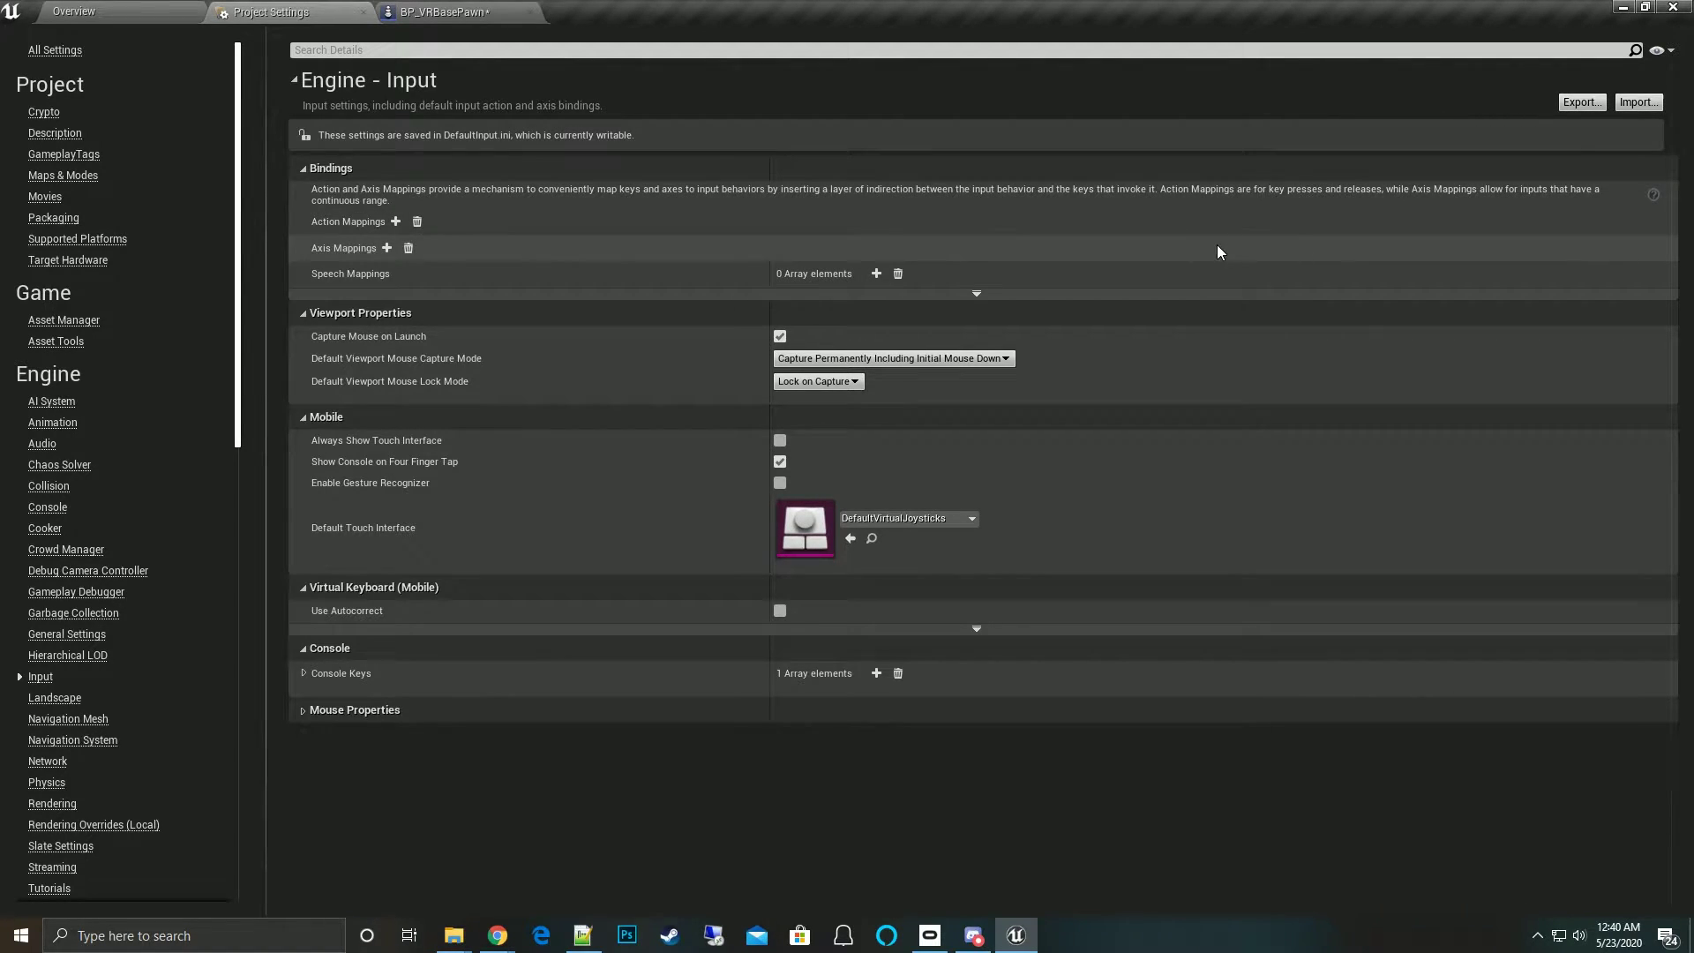
{"action": "left_click", "coordinate": [1635, 105]}
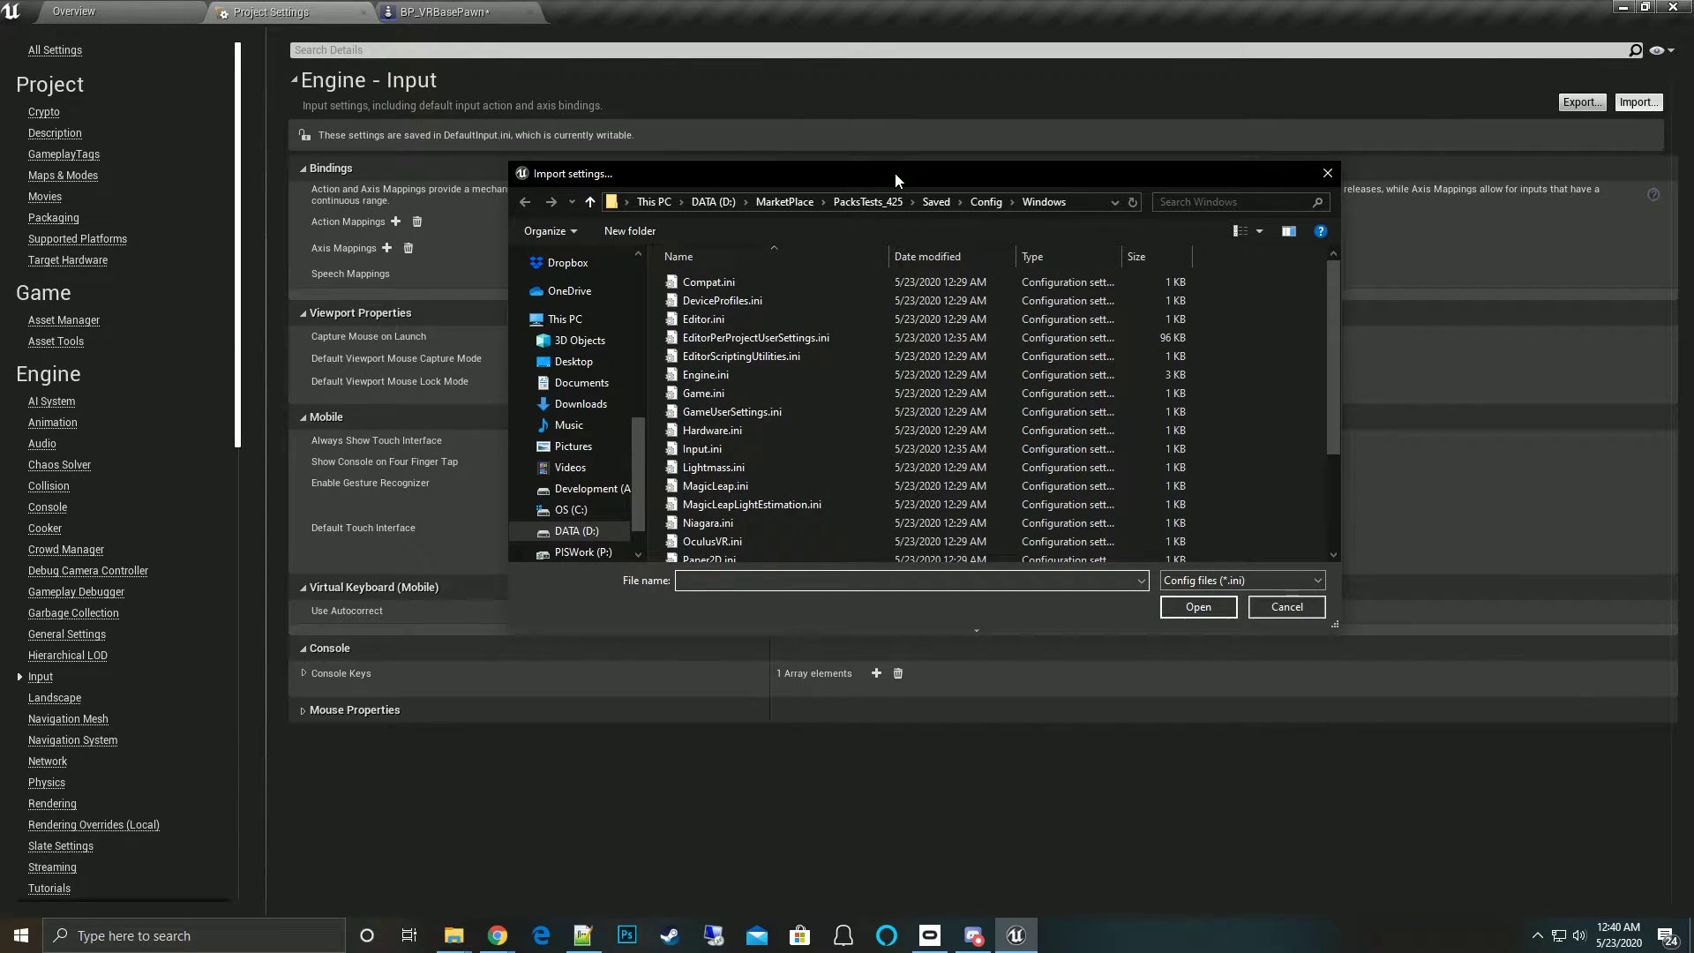
{"action": "left_click_drag", "start_coordinate": [895, 173], "coordinate": [824, 129]}
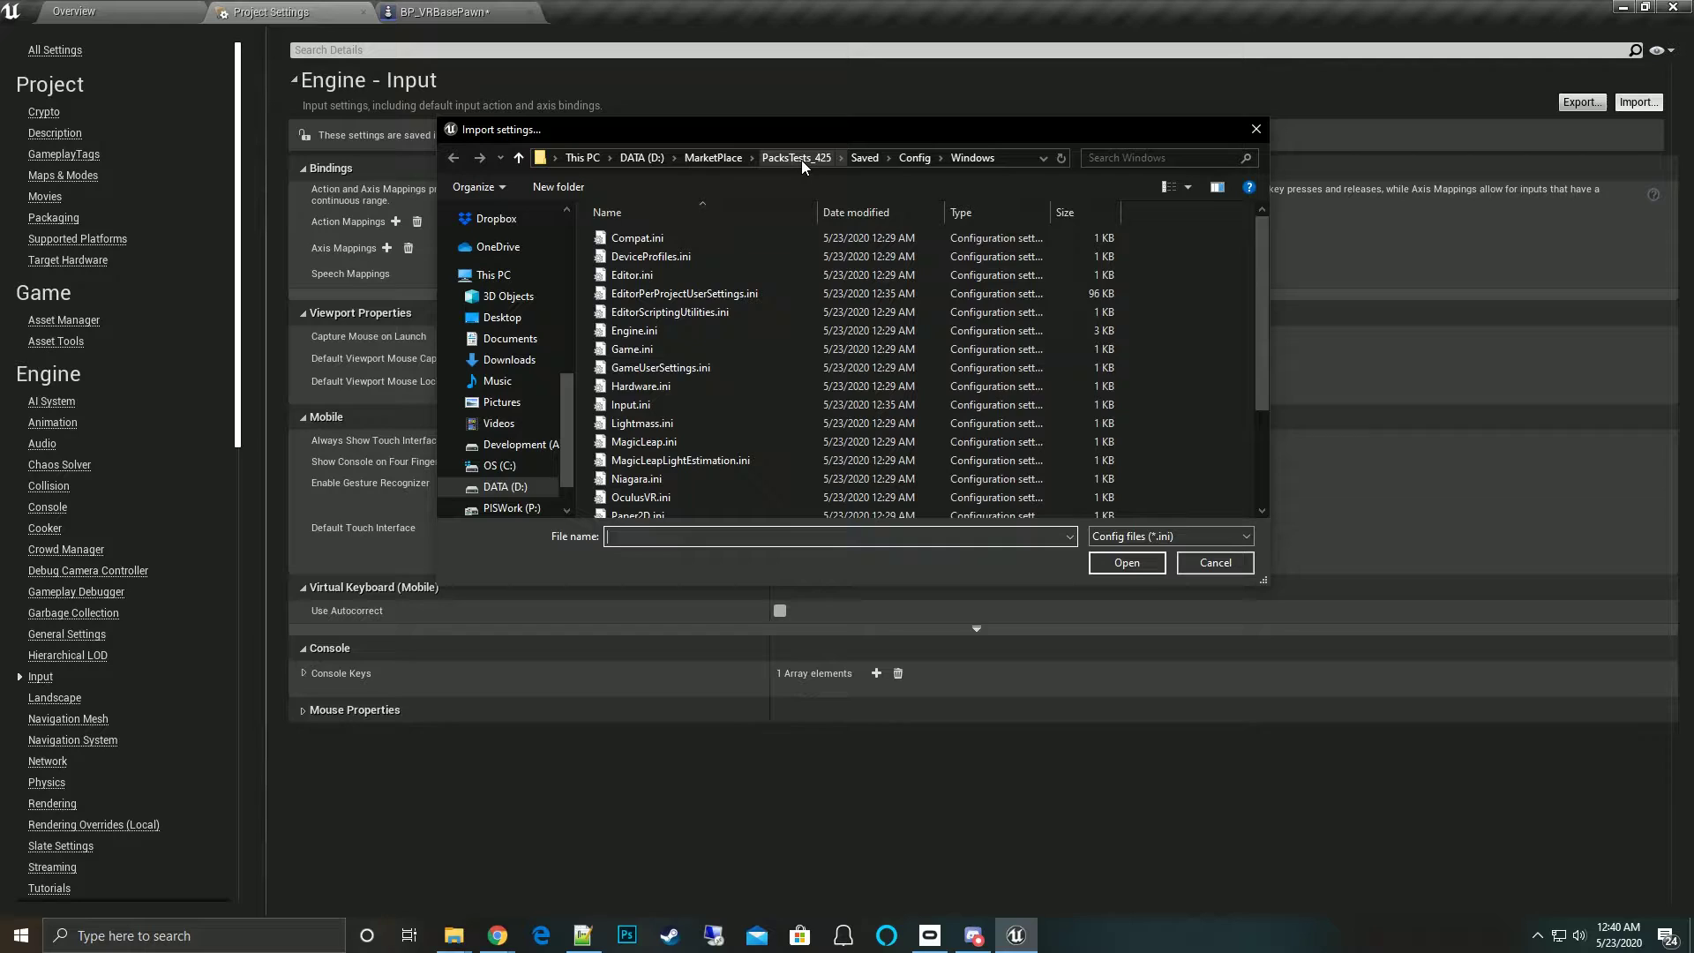
{"action": "left_click", "coordinate": [802, 161]}
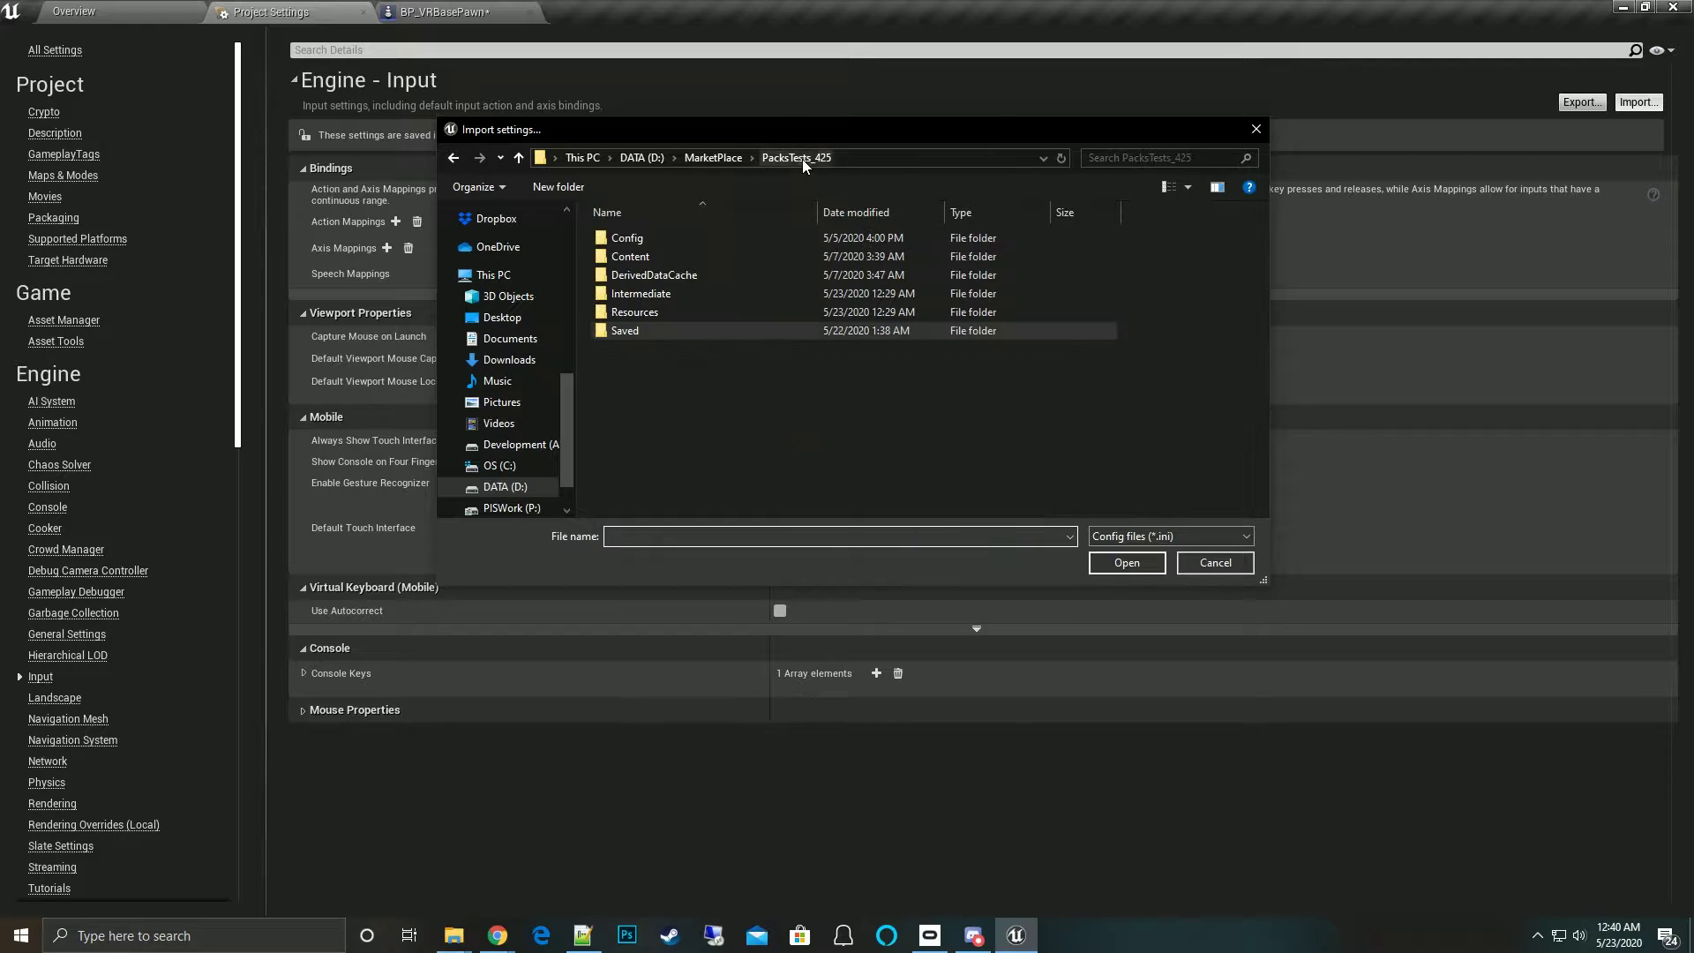
{"action": "double_click", "coordinate": [649, 314]}
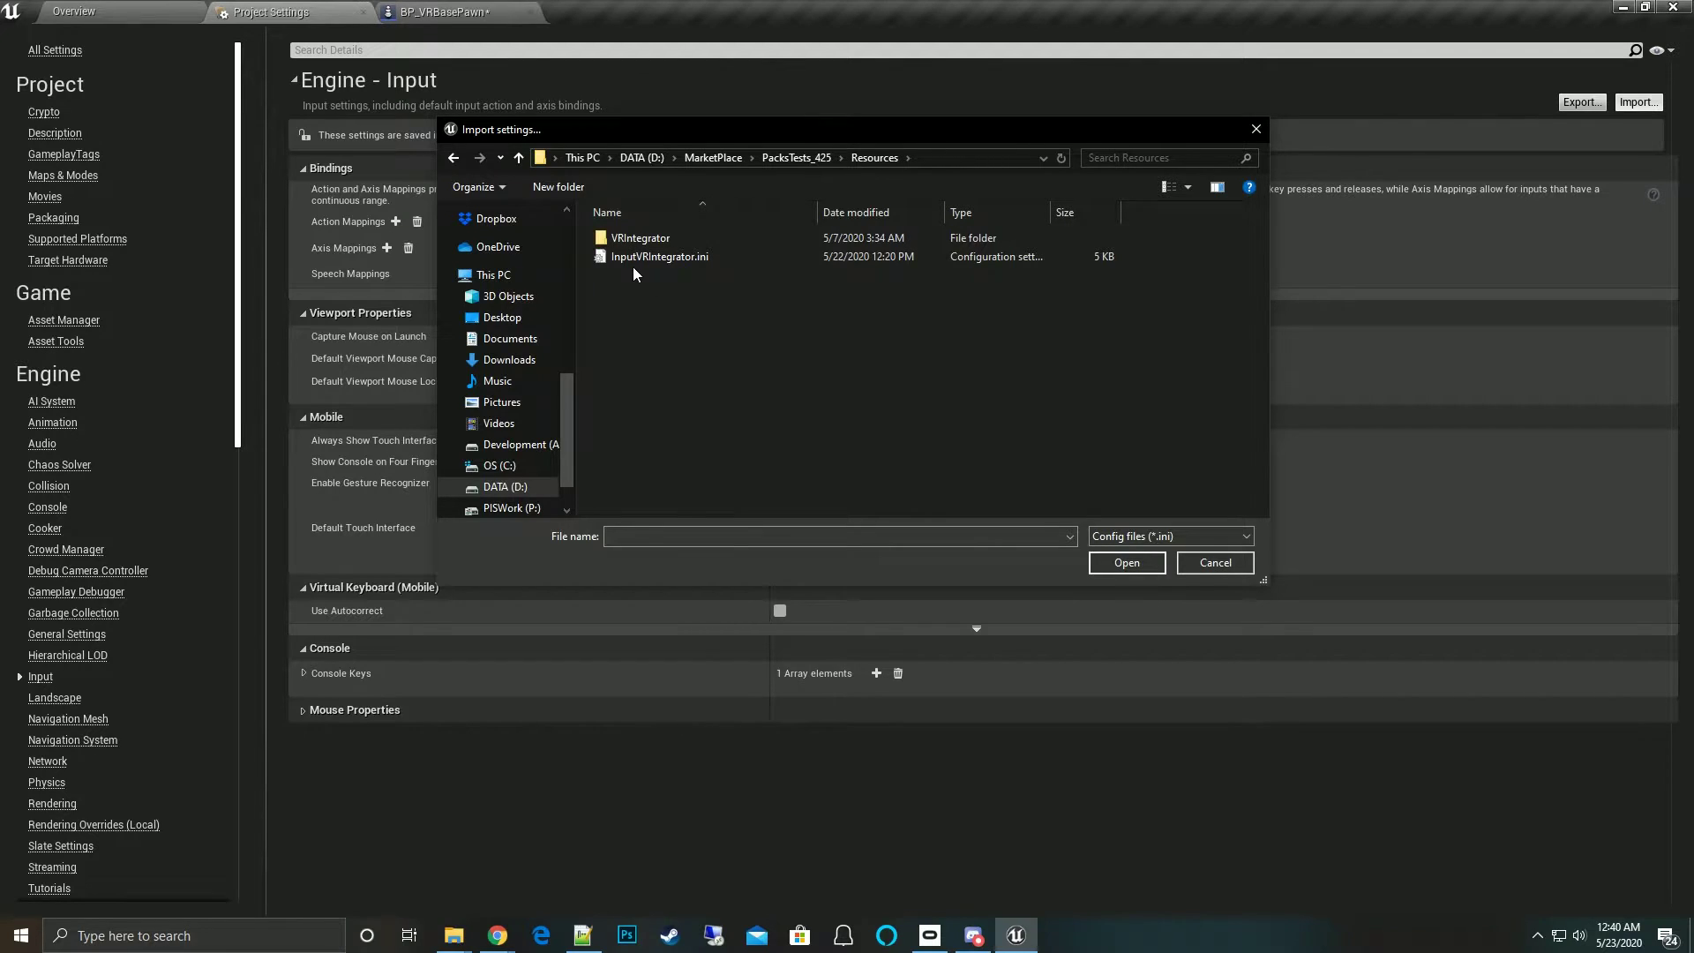
{"action": "left_click", "coordinate": [675, 257]}
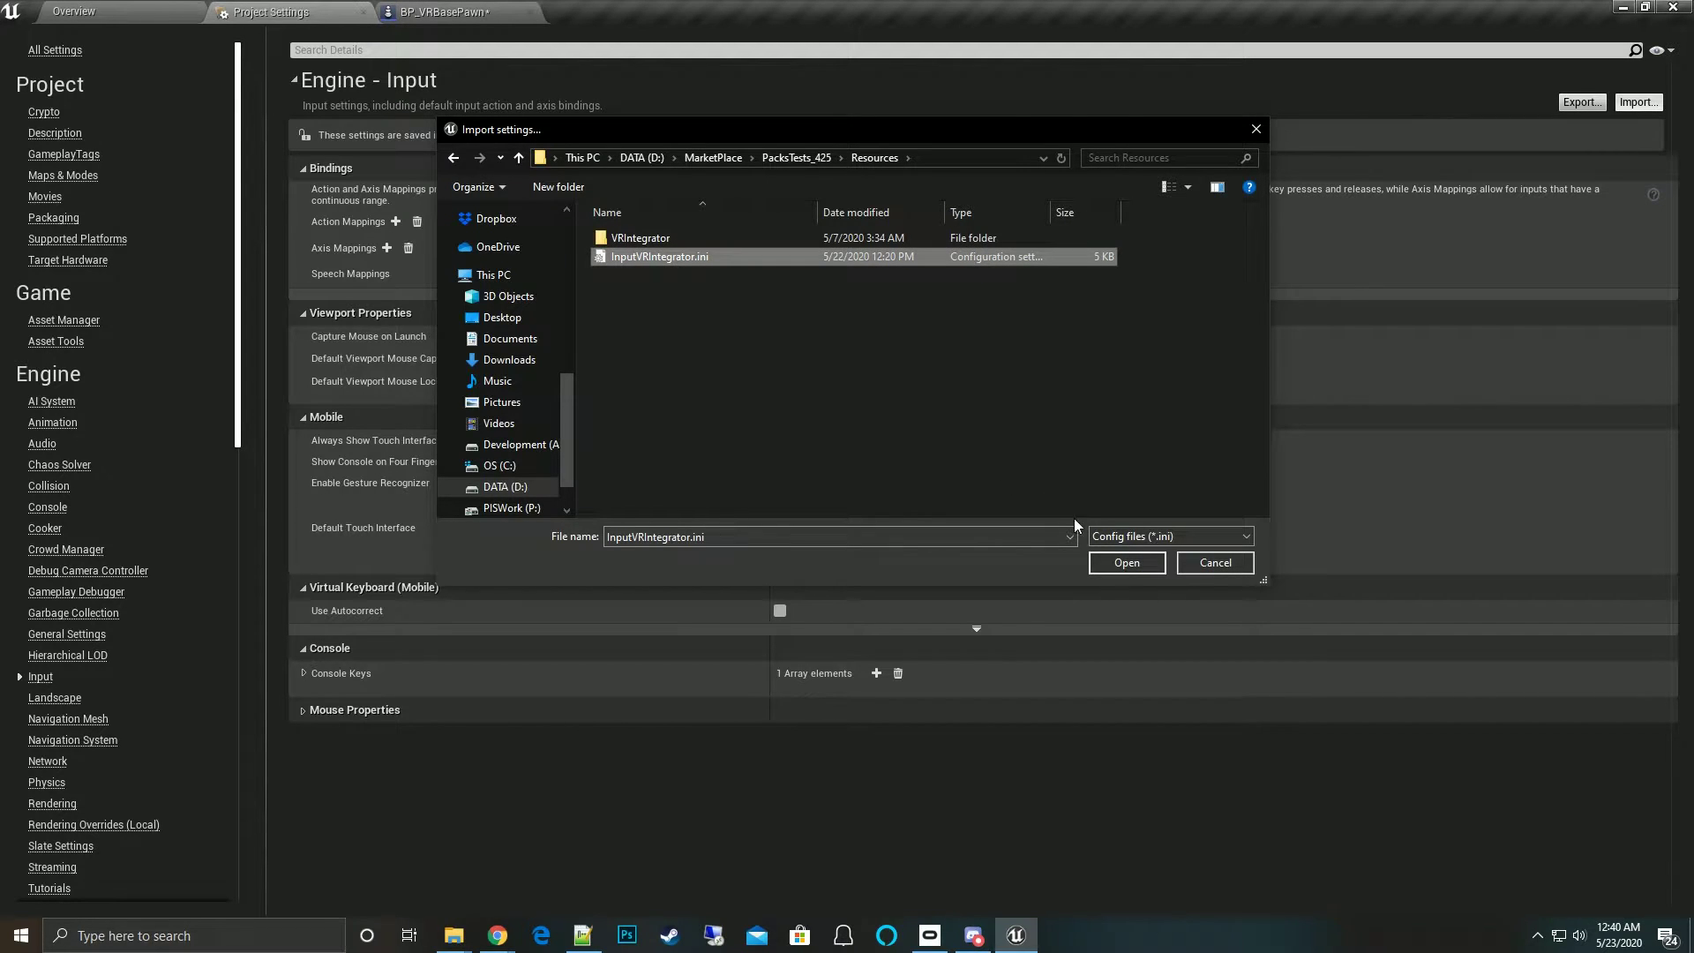
{"action": "left_click", "coordinate": [1126, 565]}
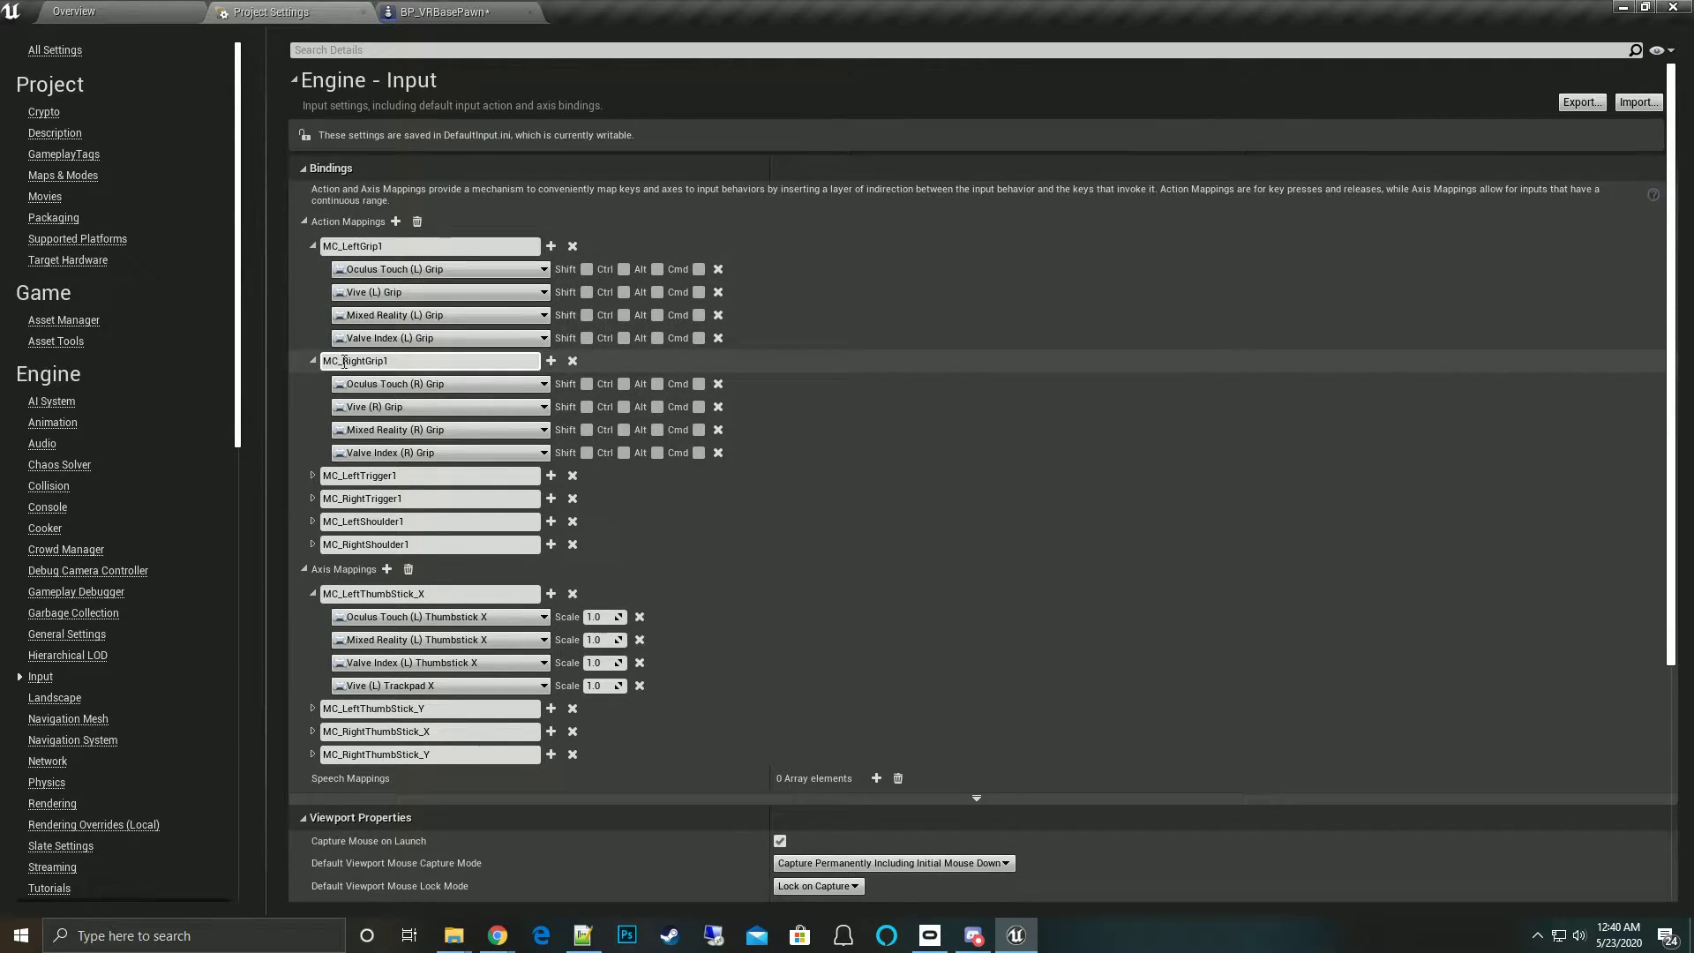
Compile the BP_VRBasePawn blueprint and check the controller input nodes in its Event Graph
{"action": "left_click", "coordinate": [454, 14]}
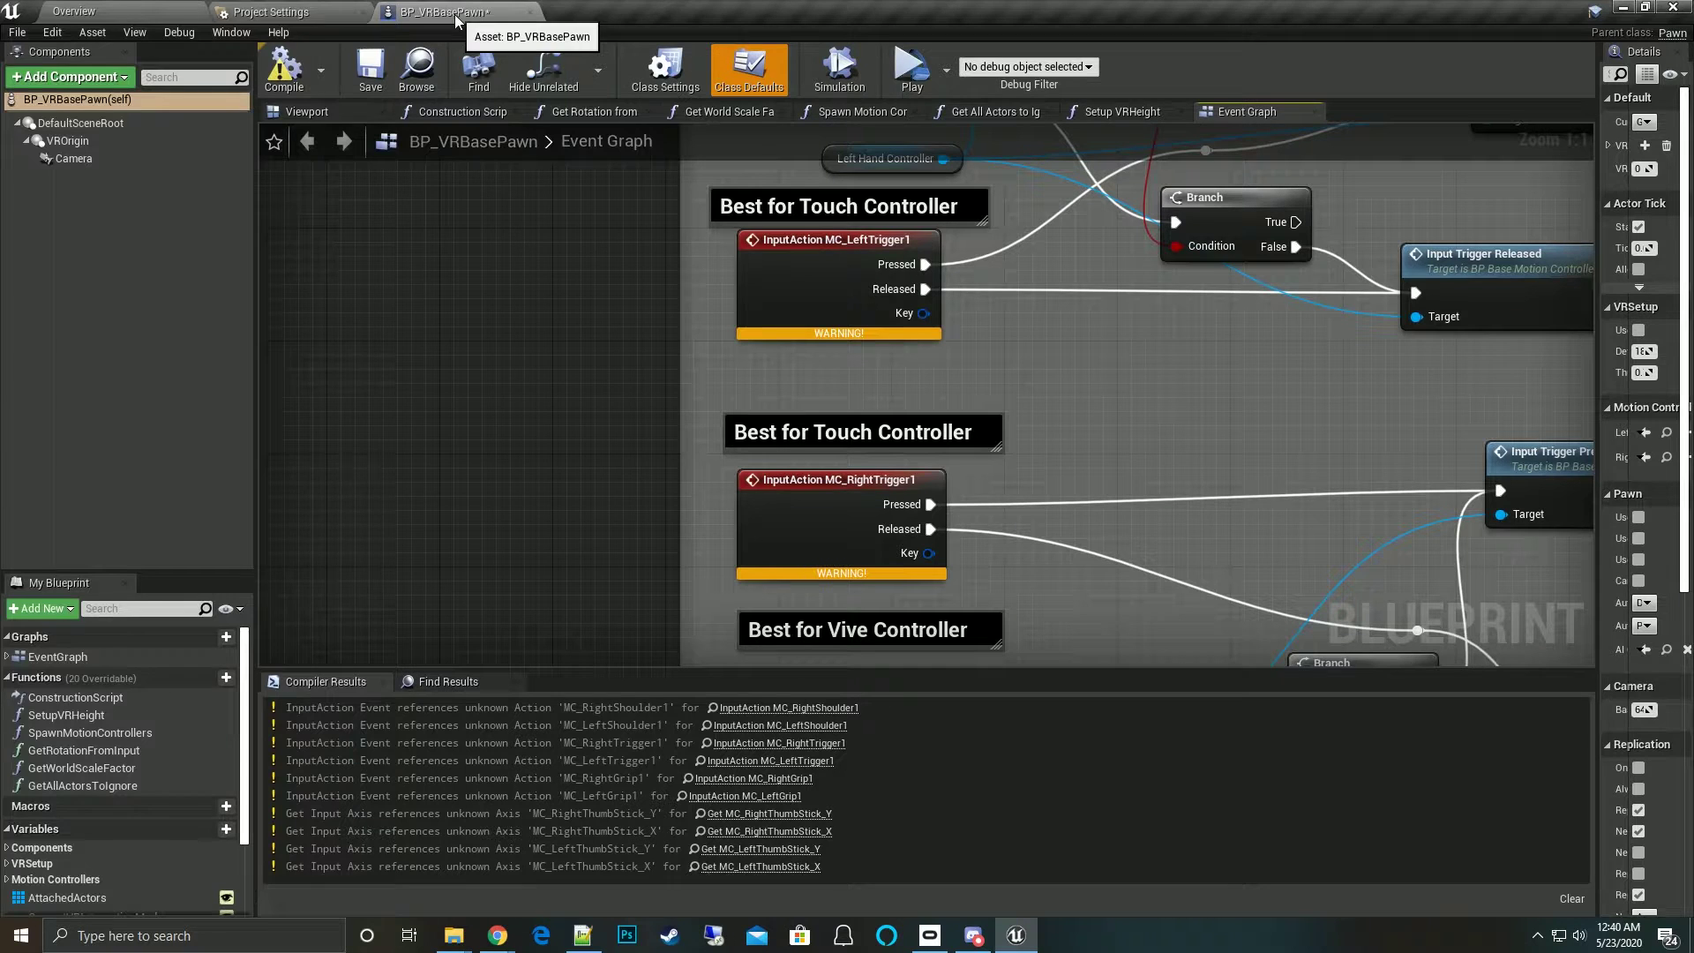
{"action": "left_click", "coordinate": [304, 81]}
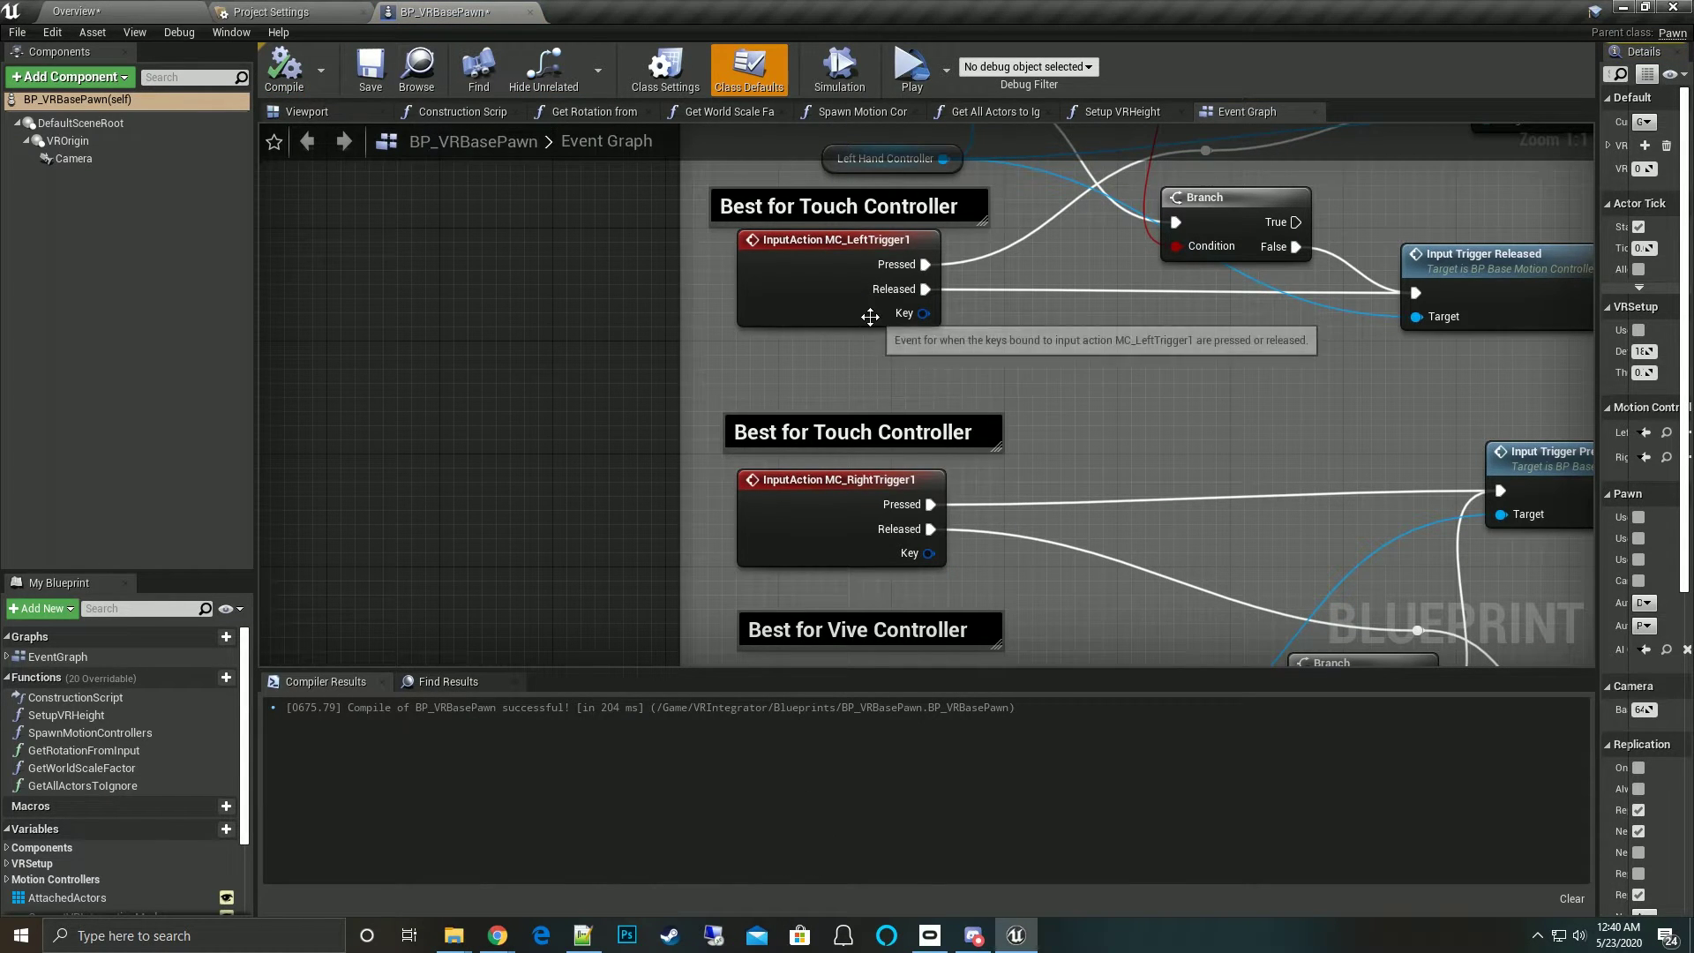
{"action": "scroll", "coordinate": [861, 351], "scroll_direction": "down", "scroll_amount": 2}
{"action": "right_click_drag", "start_coordinate": [861, 351], "coordinate": [861, 529]}
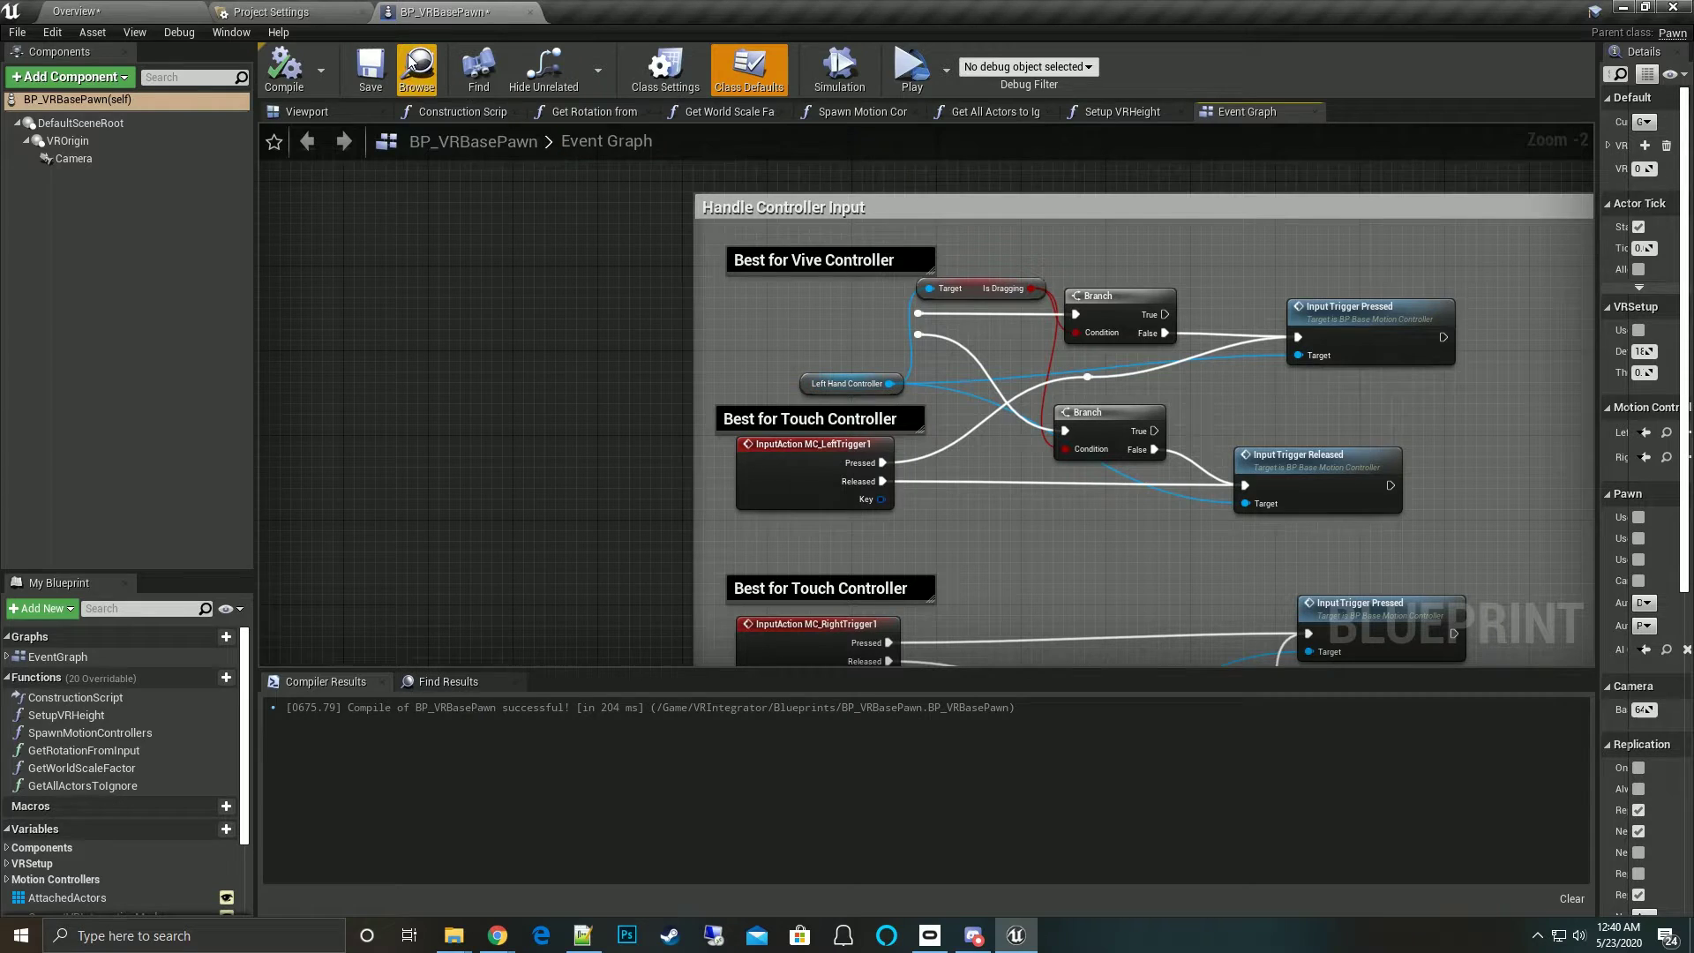
Review the imported action mappings in the project input settings, including the key choices for MC_LeftGrip1's Mixed Reality binding
{"action": "left_click", "coordinate": [326, 14]}
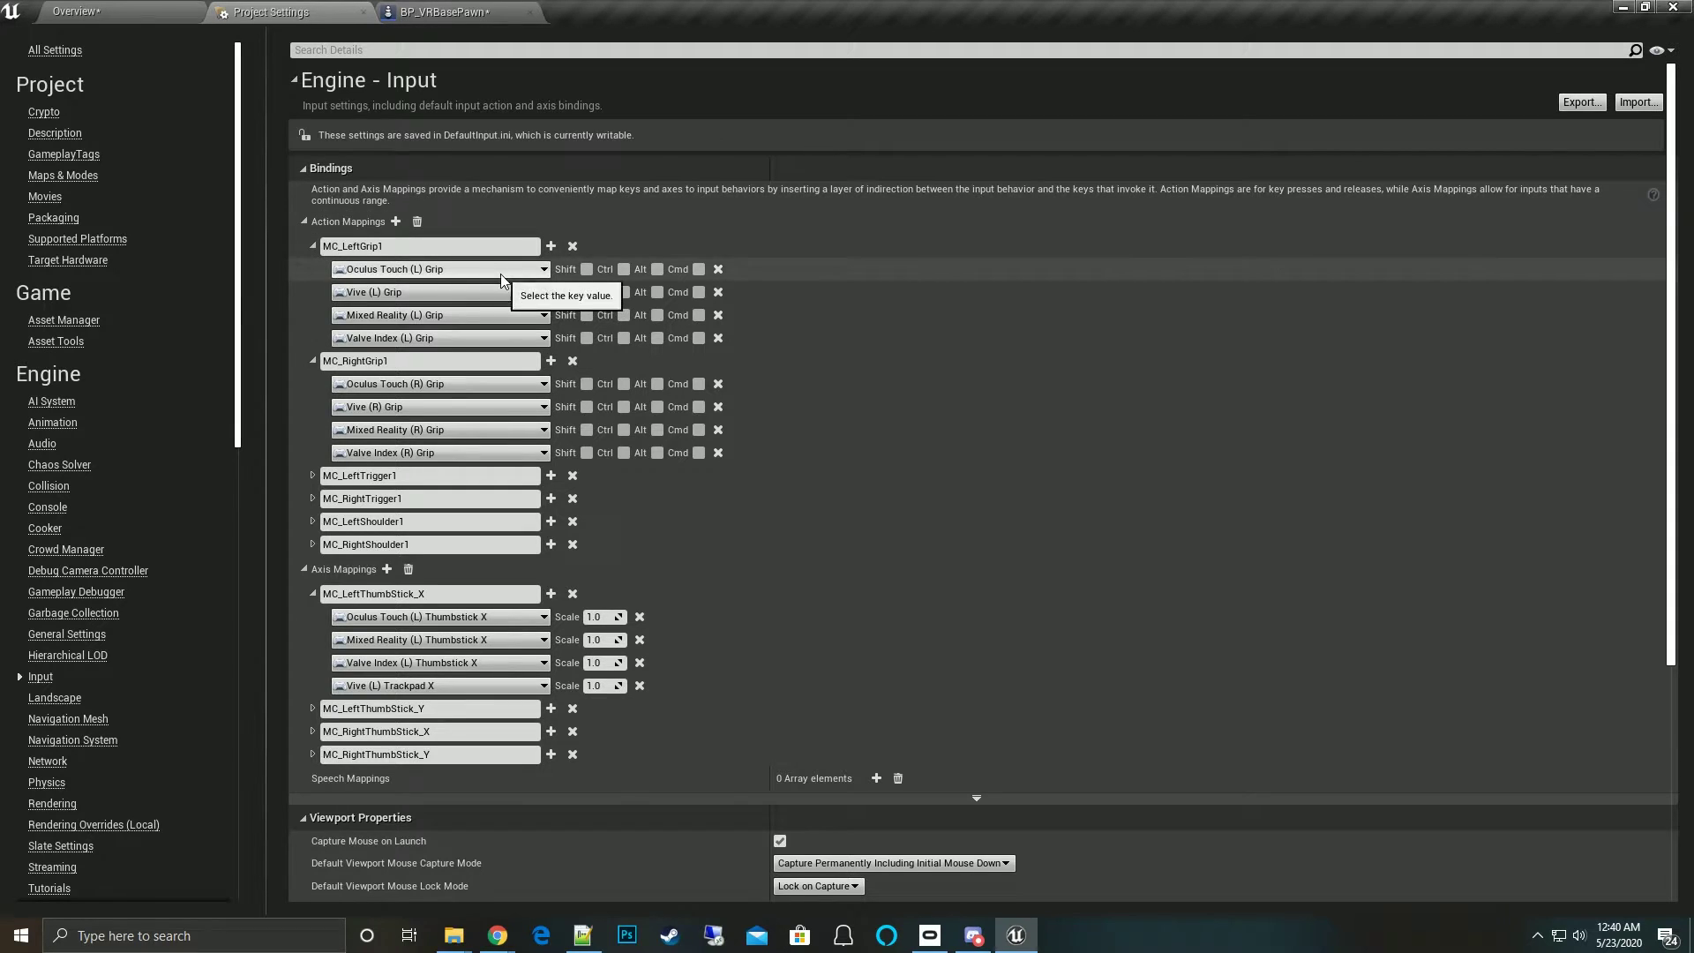
{"action": "left_click", "coordinate": [312, 246]}
{"action": "left_click", "coordinate": [312, 269]}
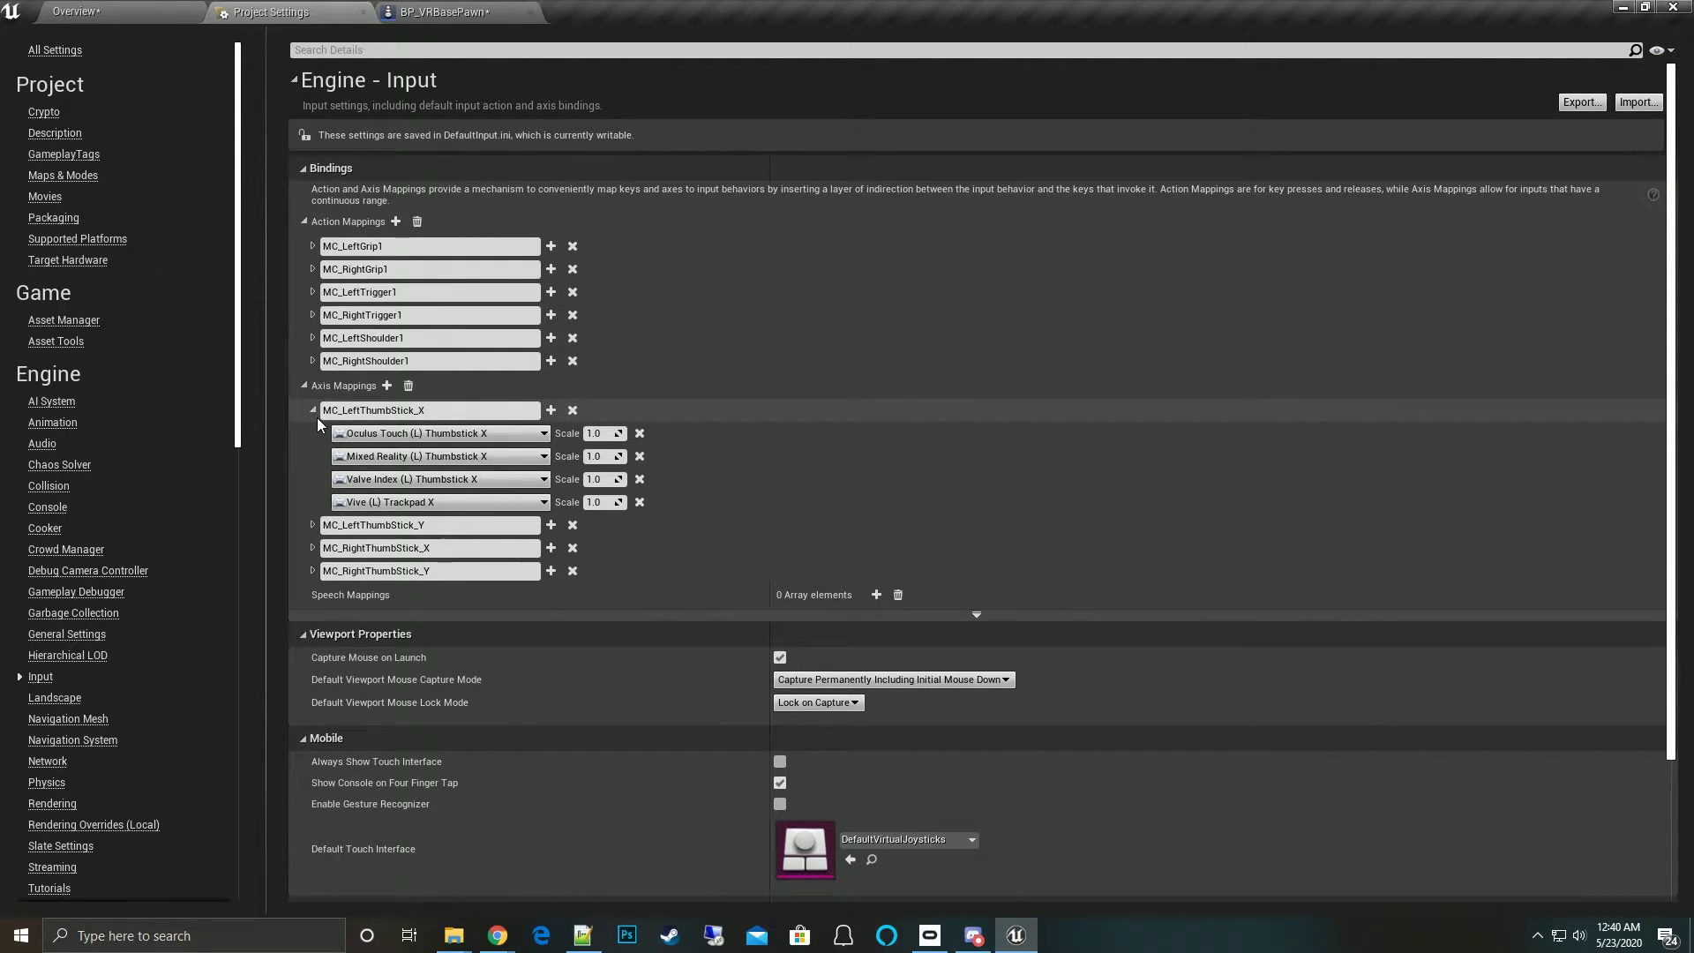
{"action": "left_click", "coordinate": [313, 246]}
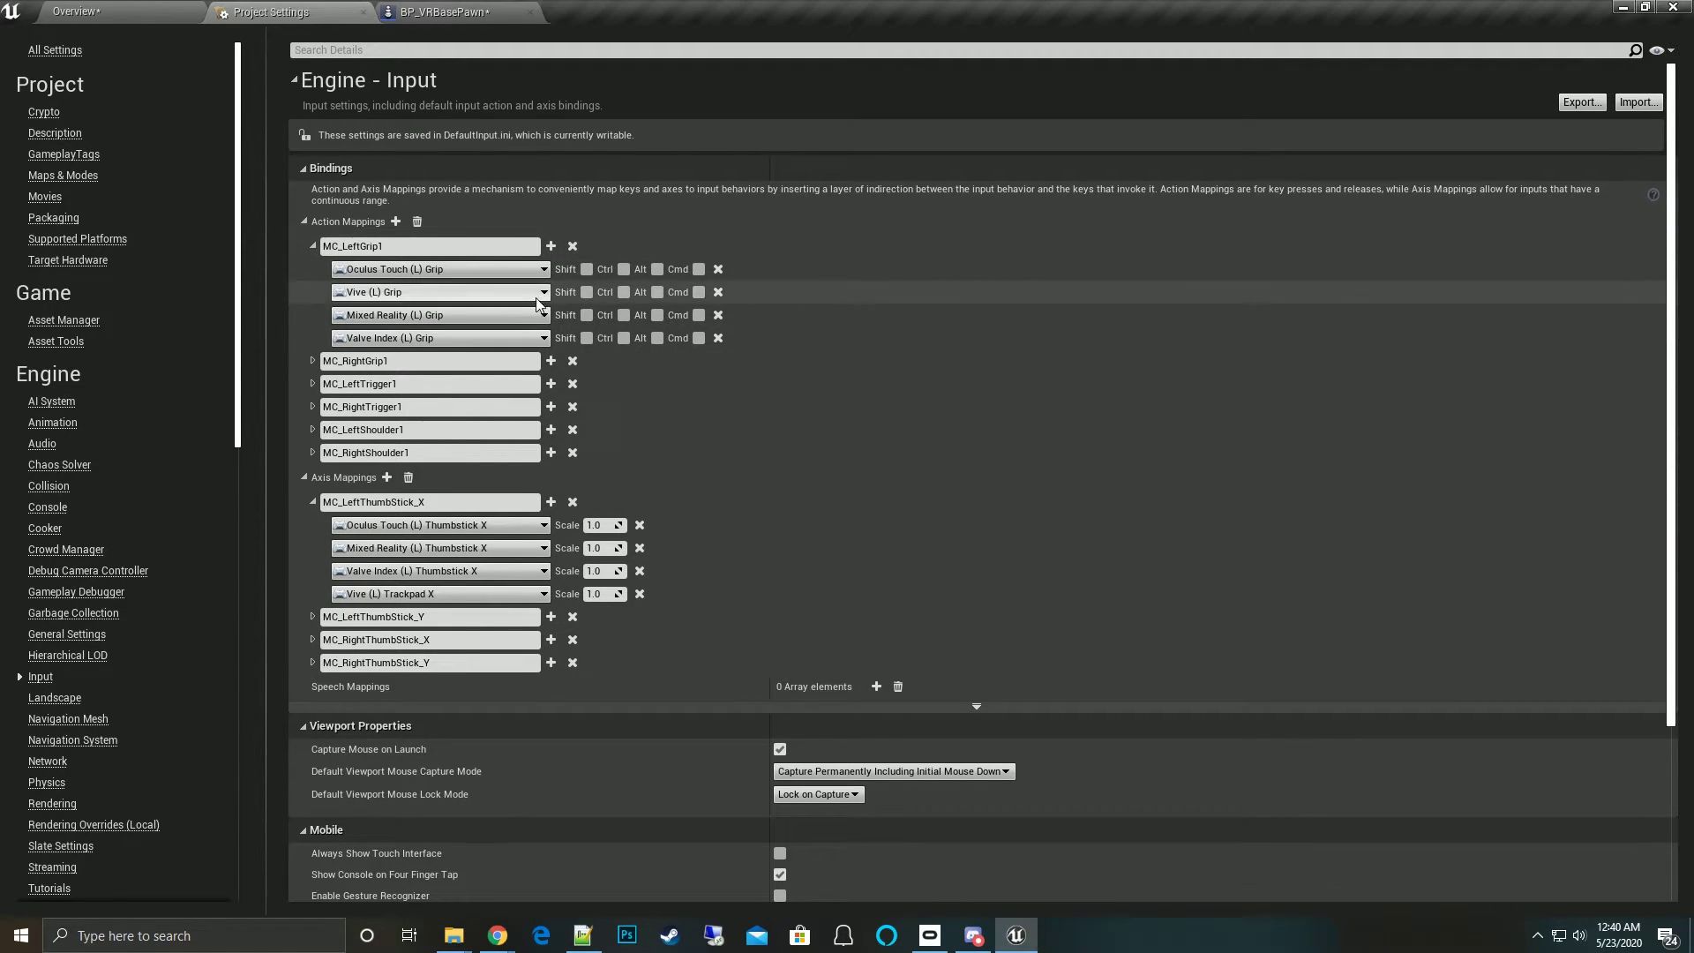
{"action": "left_click", "coordinate": [509, 319]}
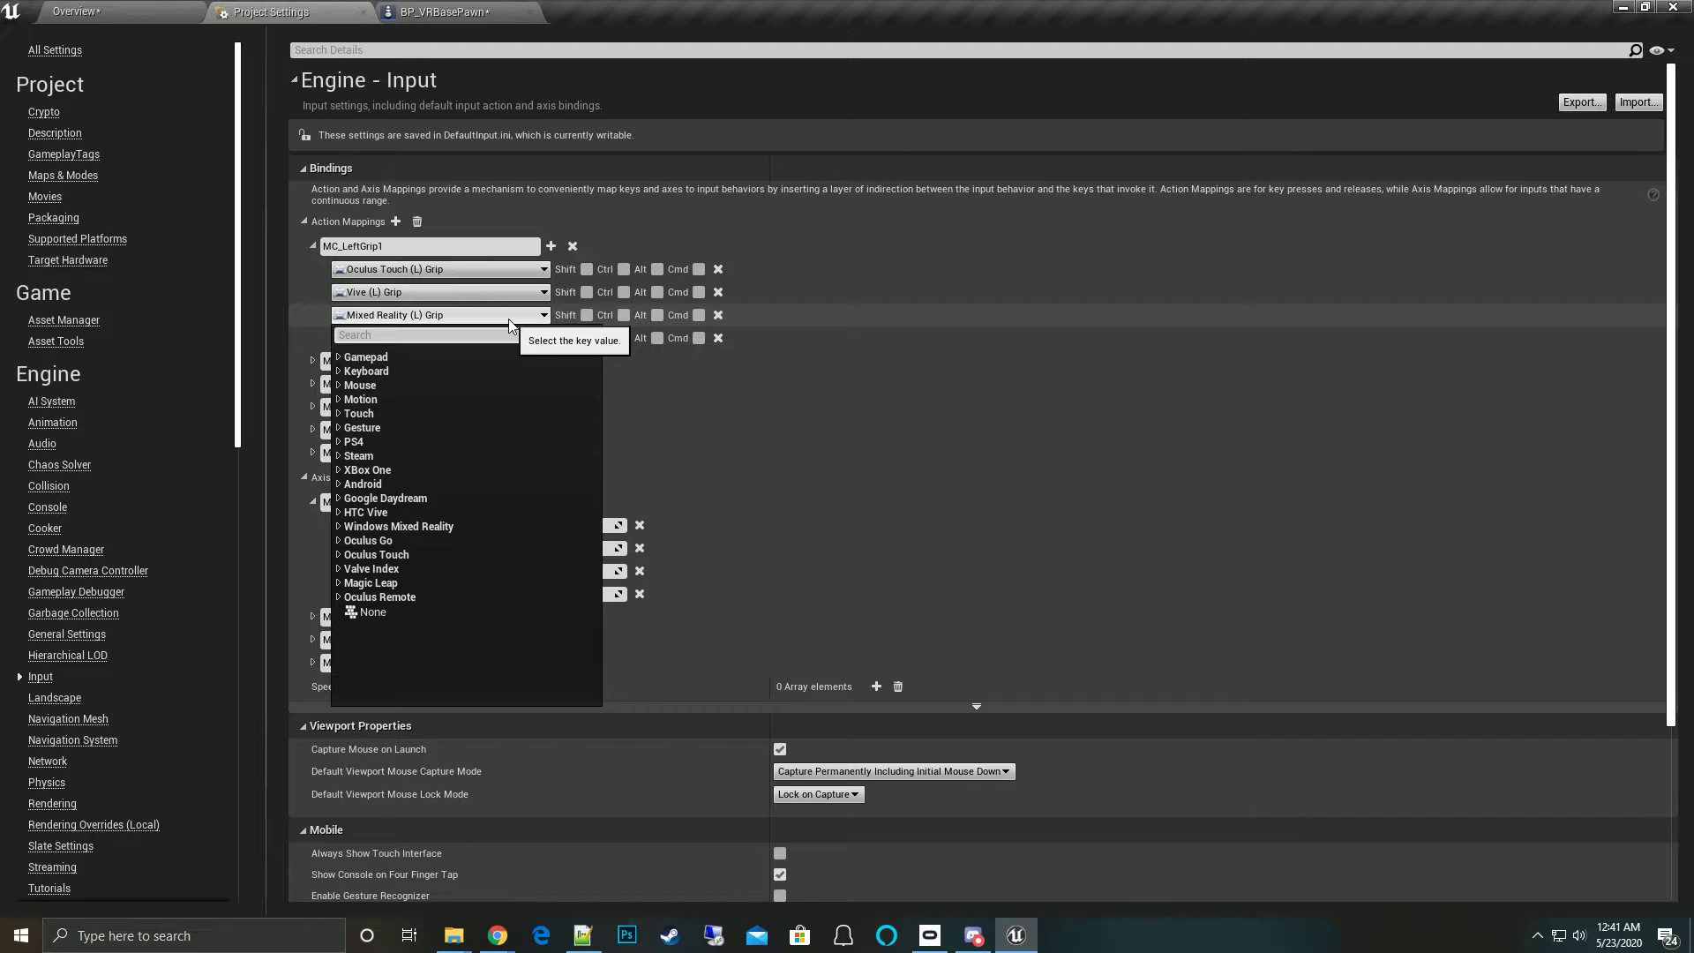
{"action": "left_click", "coordinate": [509, 322]}
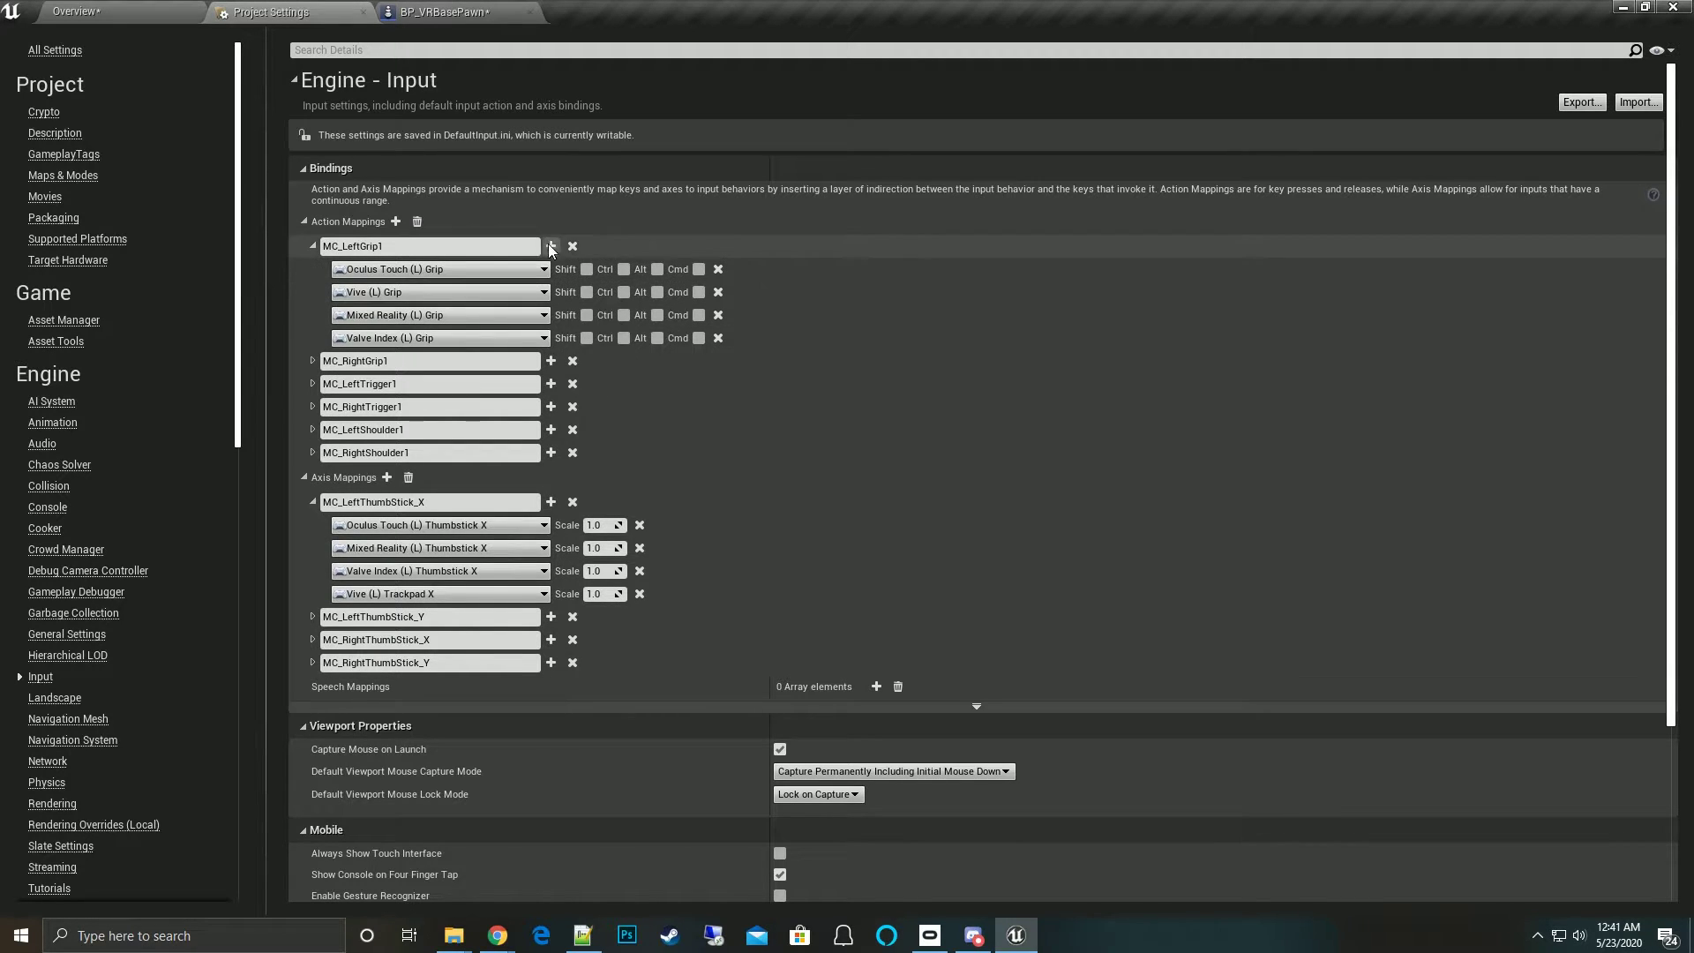
Try adding an extra key binding to MC_LeftGrip1, search the available keys for "vive", and remove the empty binding
{"action": "left_click", "coordinate": [550, 247]}
{"action": "left_click", "coordinate": [479, 364]}
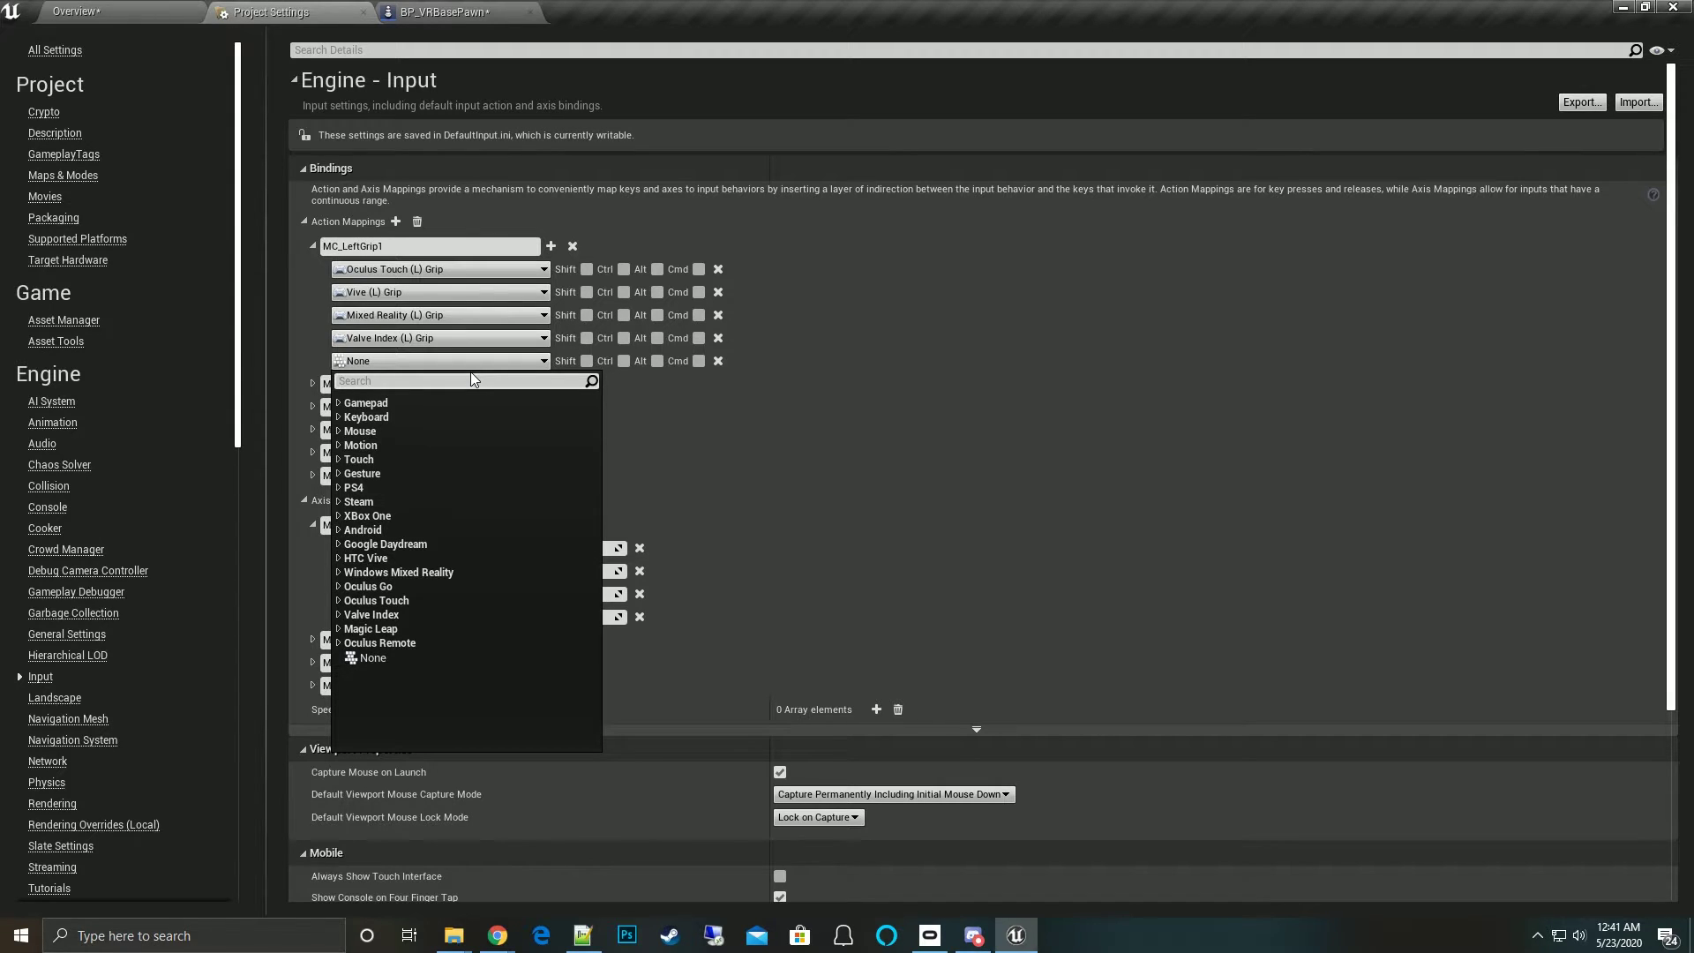
{"action": "type", "text": "vive"}
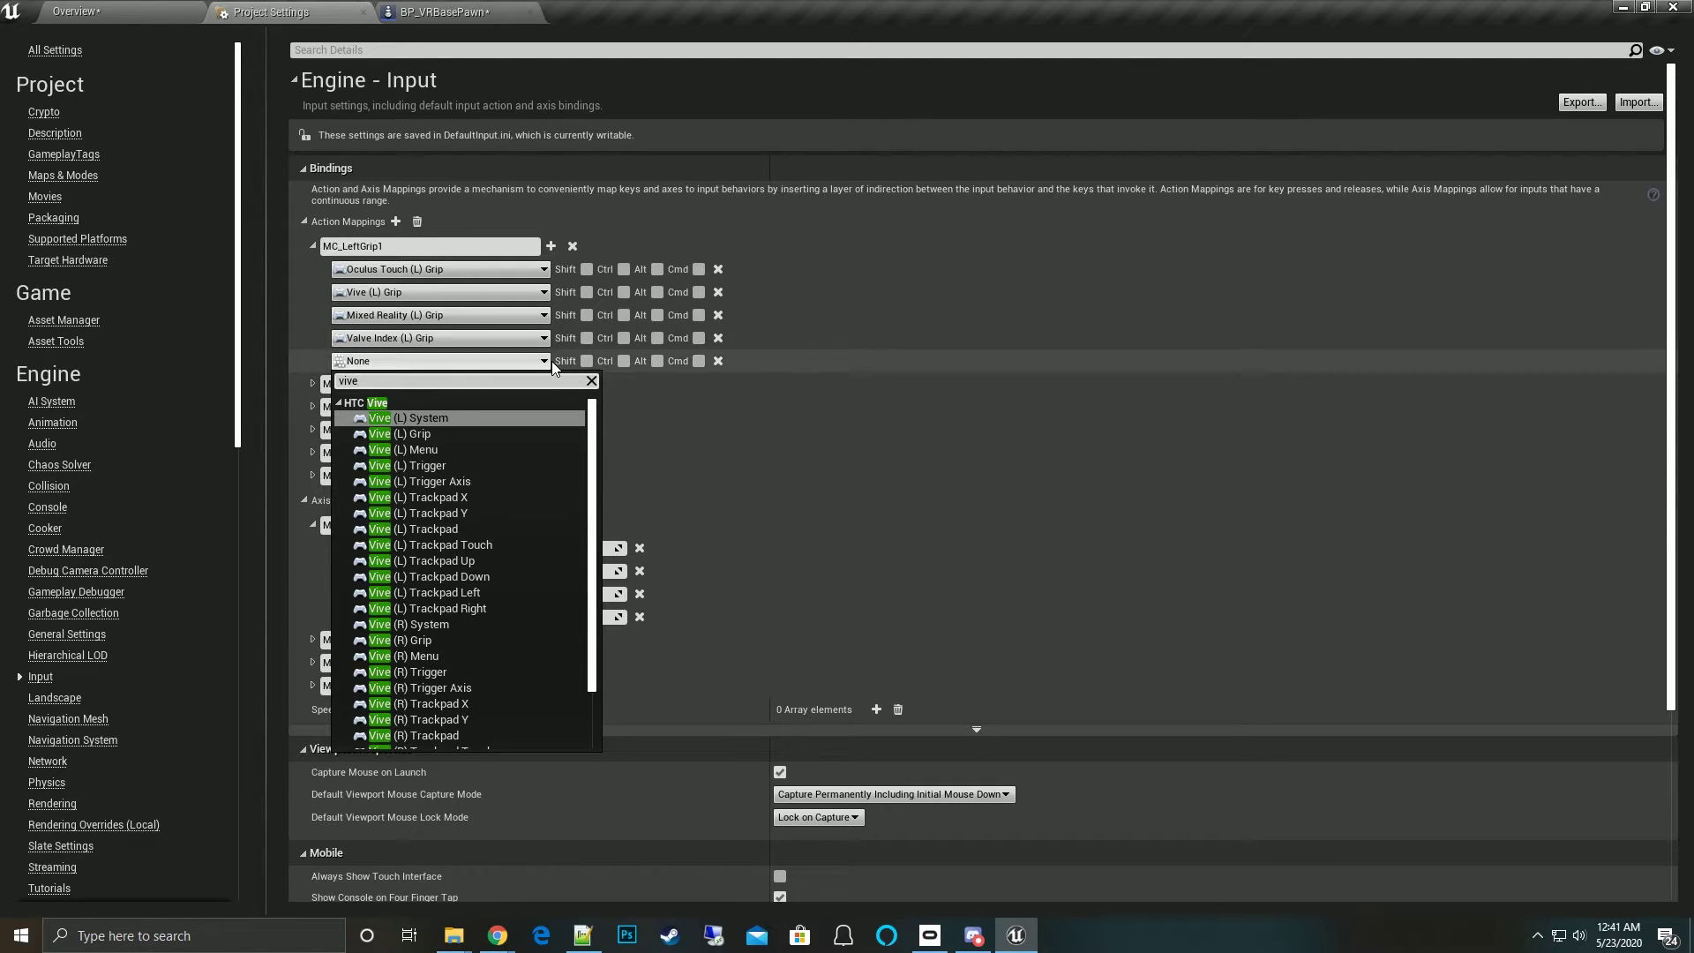
{"action": "left_click", "coordinate": [812, 423]}
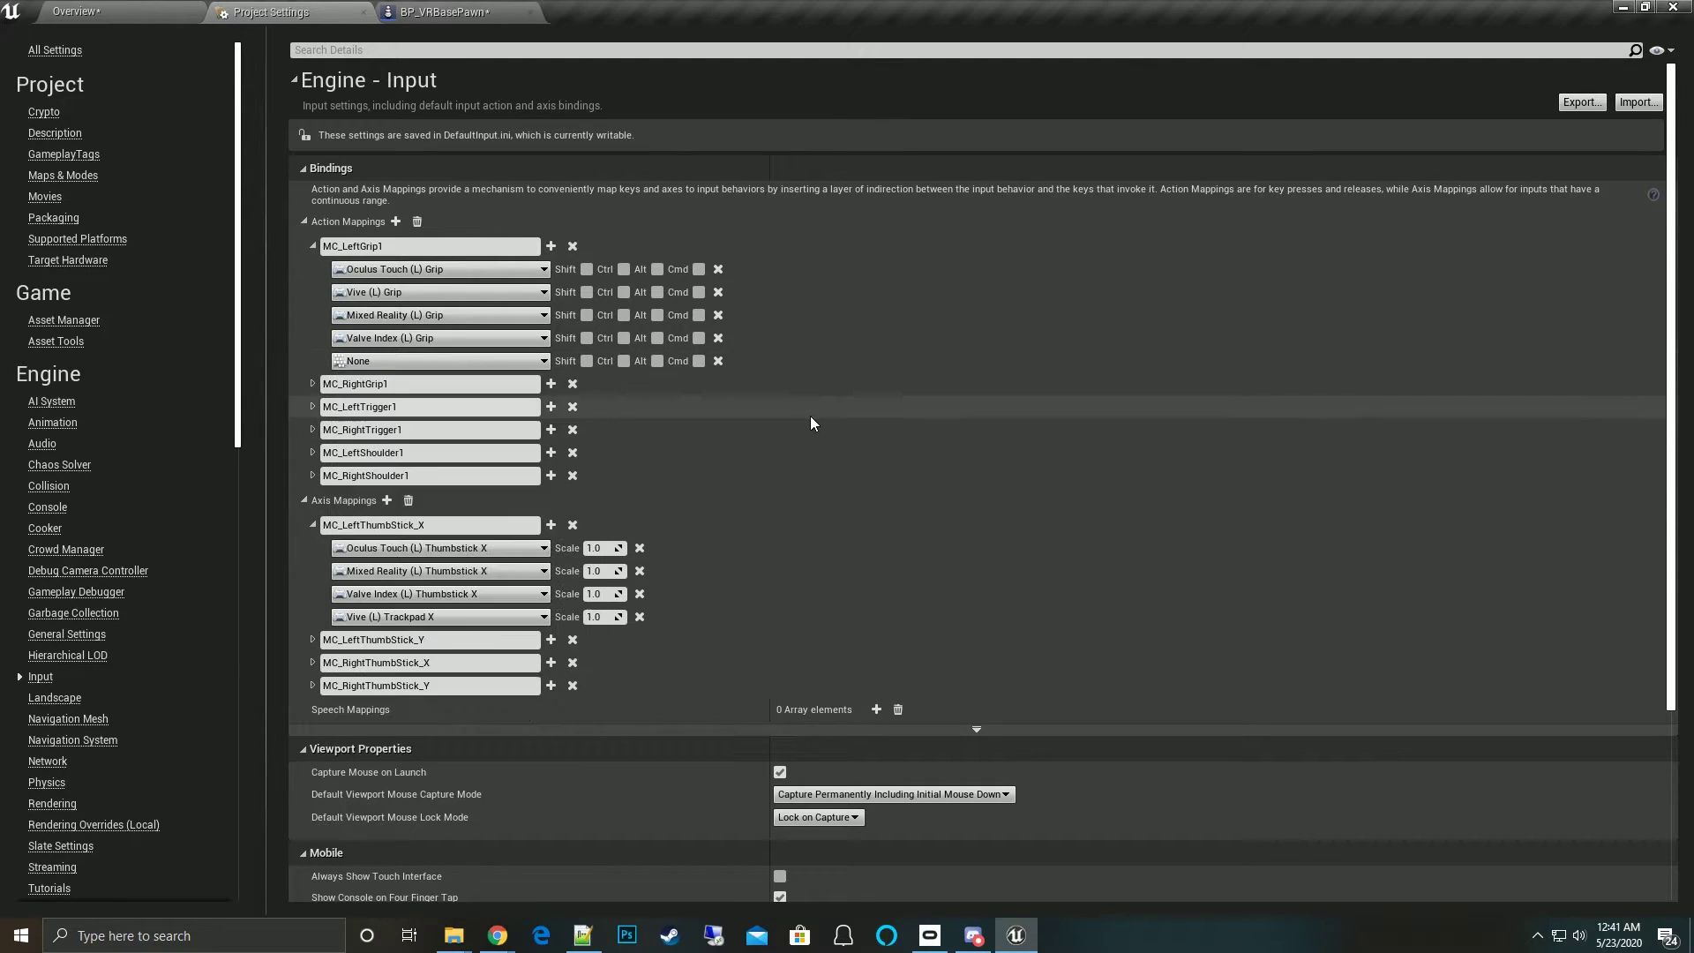
{"action": "left_click", "coordinate": [718, 361]}
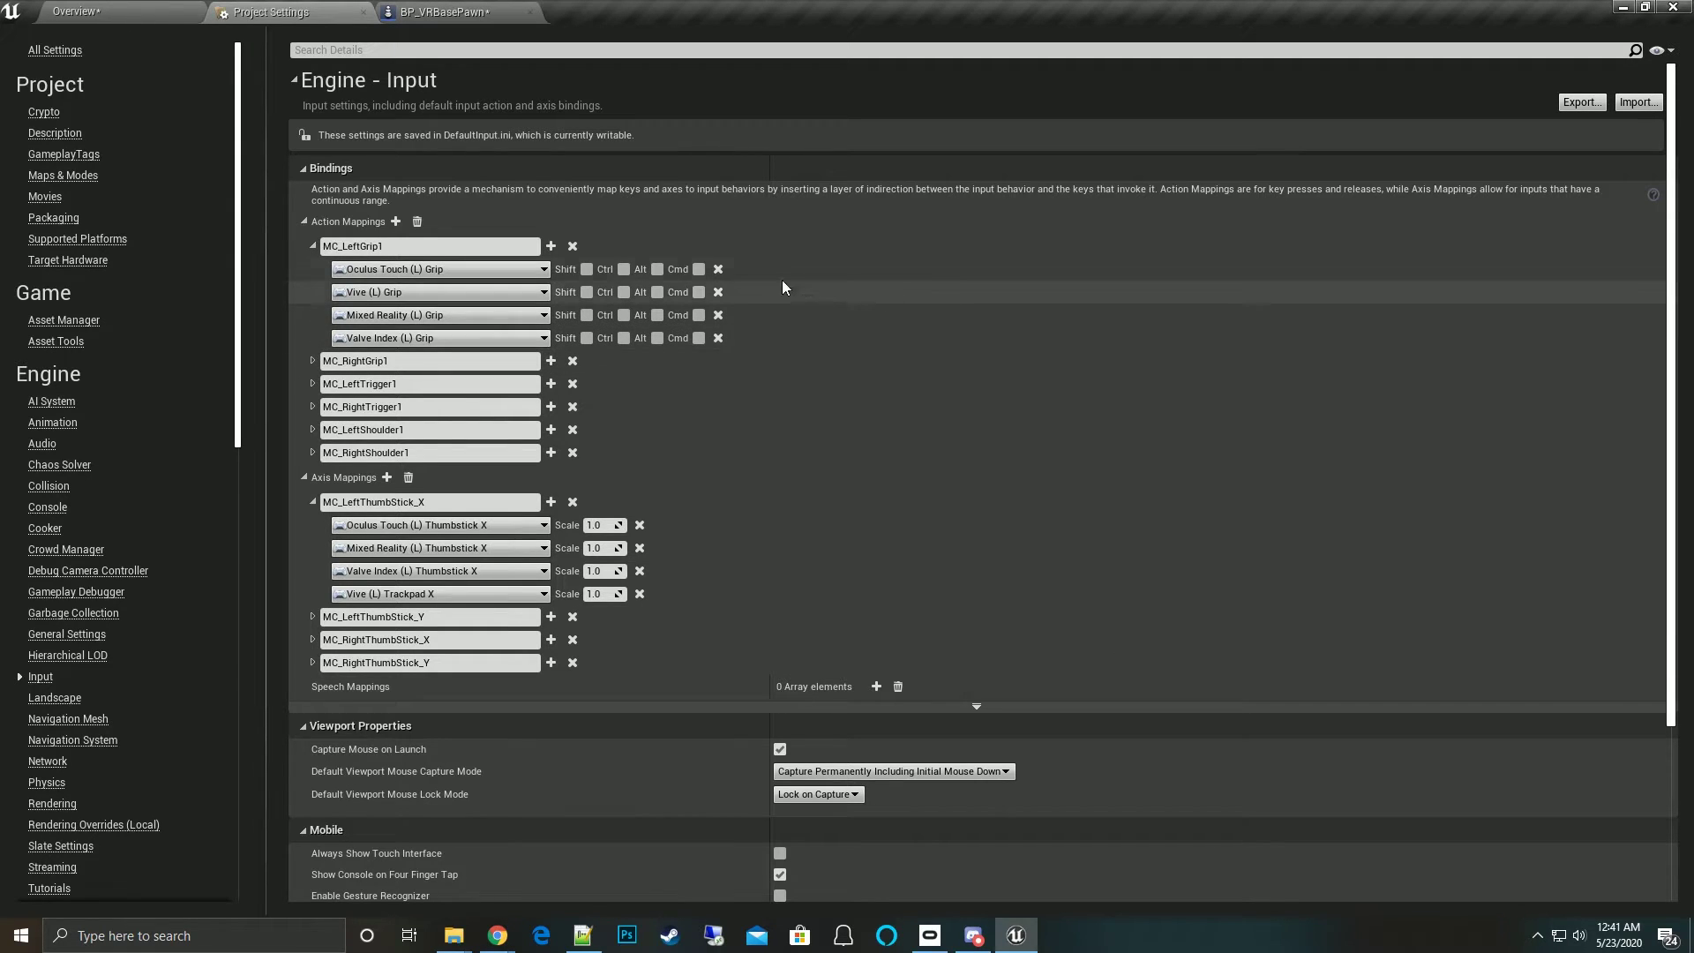
Expand the MC_RightGrip1 and MC_LeftTrigger1 action mappings to review their key bindings
{"action": "left_click", "coordinate": [313, 361]}
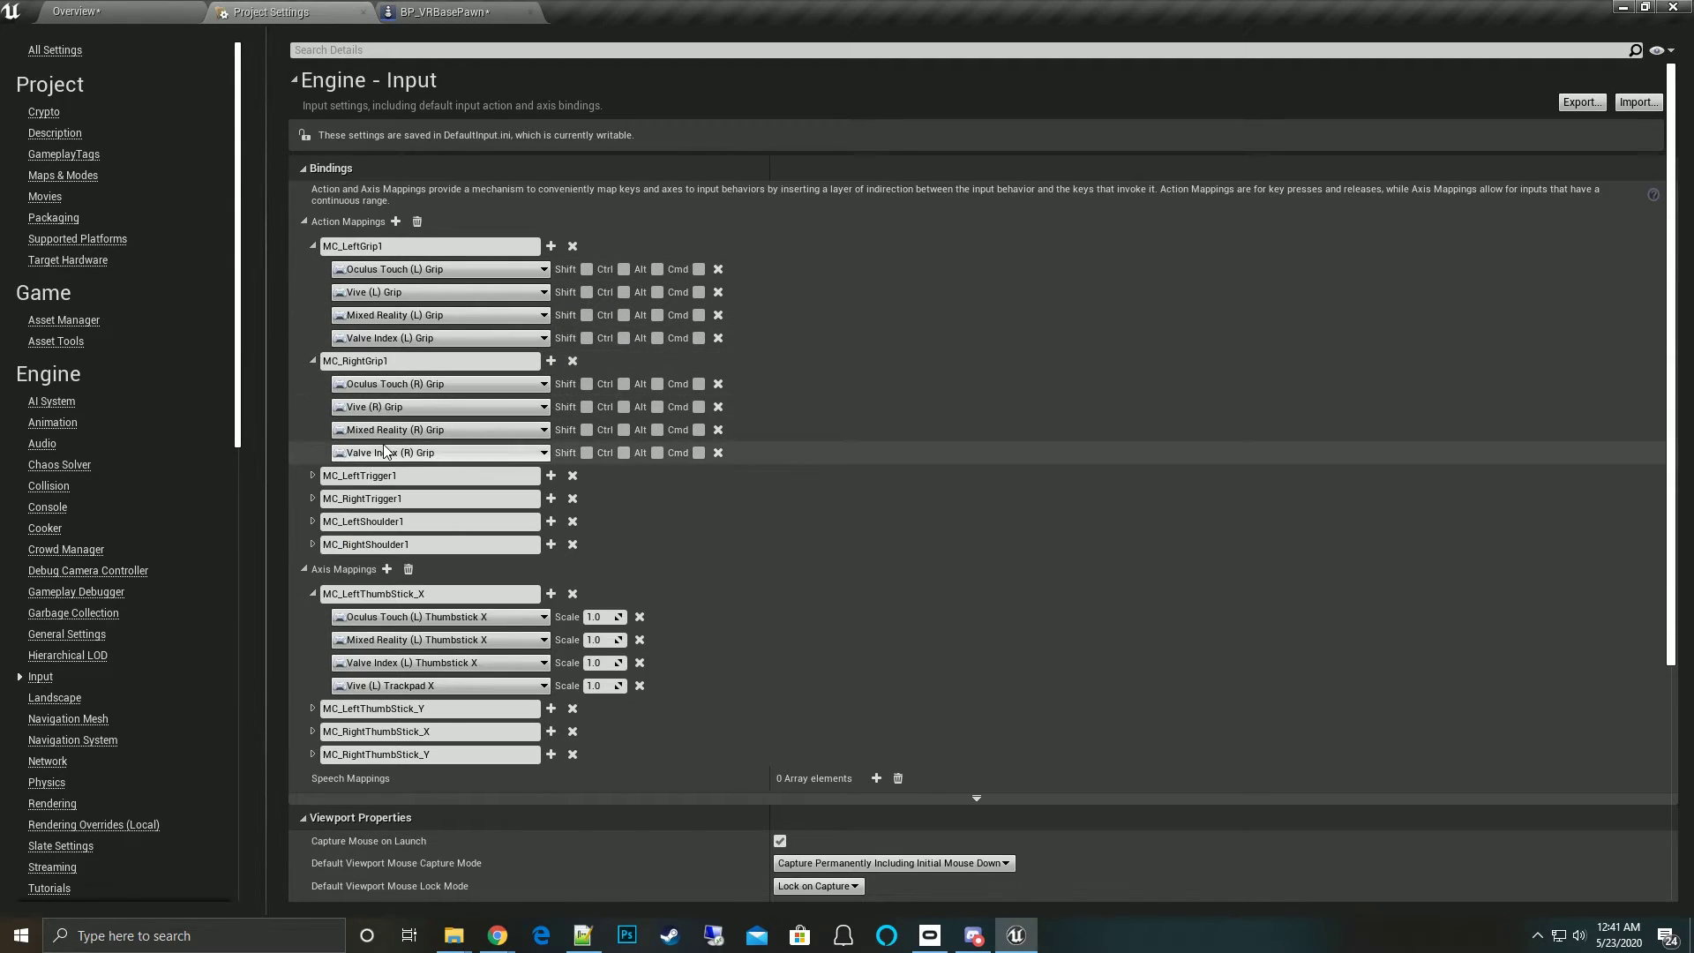
{"action": "left_click", "coordinate": [312, 476]}
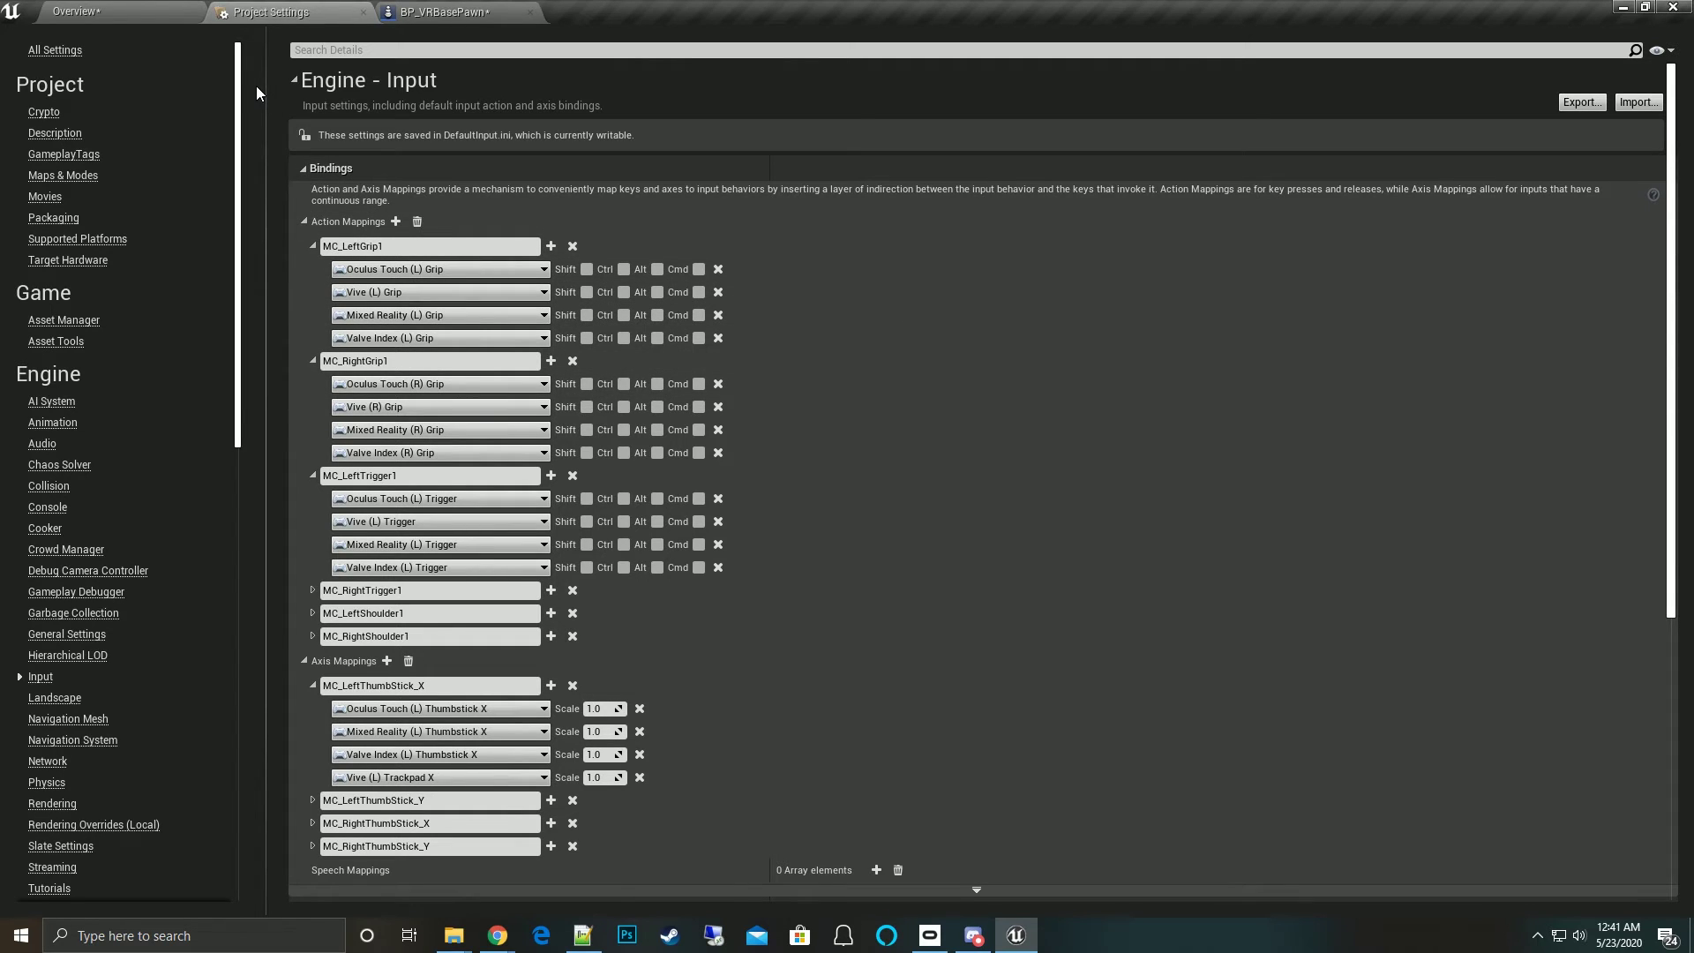
Switch to the PacksTests_425 File Explorer window and inspect the Resources folder and its VRIntegrator subfolder
{"action": "mouse_move", "coordinate": [459, 943]}
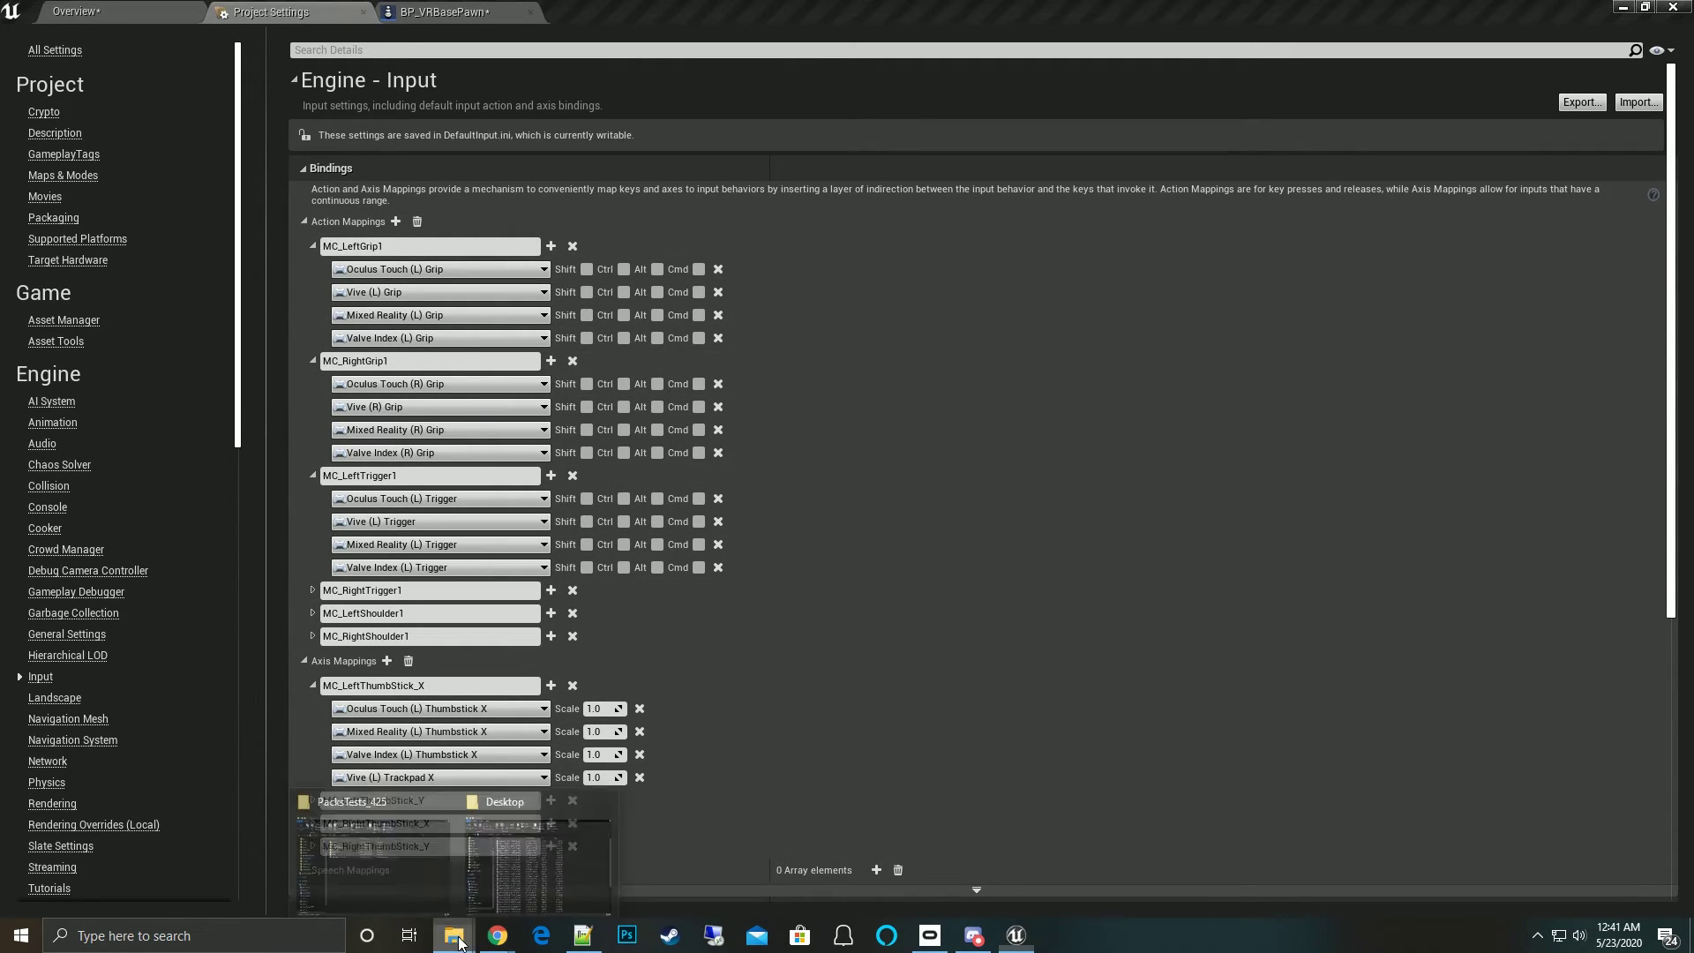
{"action": "left_click", "coordinate": [401, 861]}
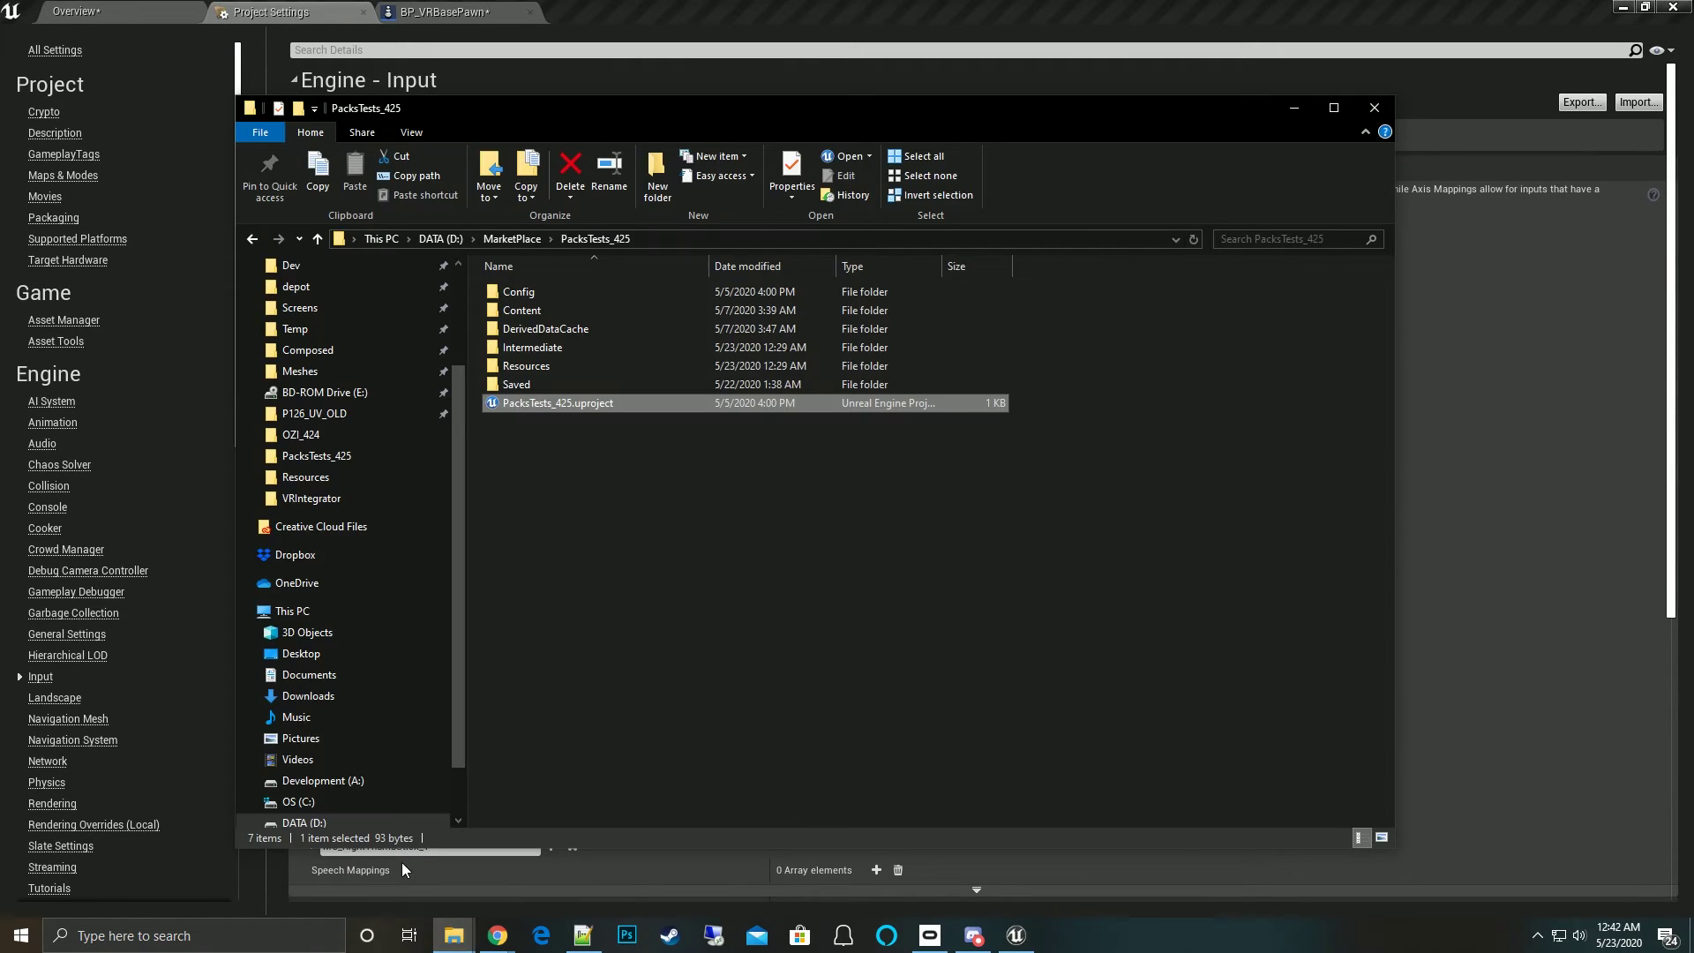
{"action": "double_click", "coordinate": [526, 368]}
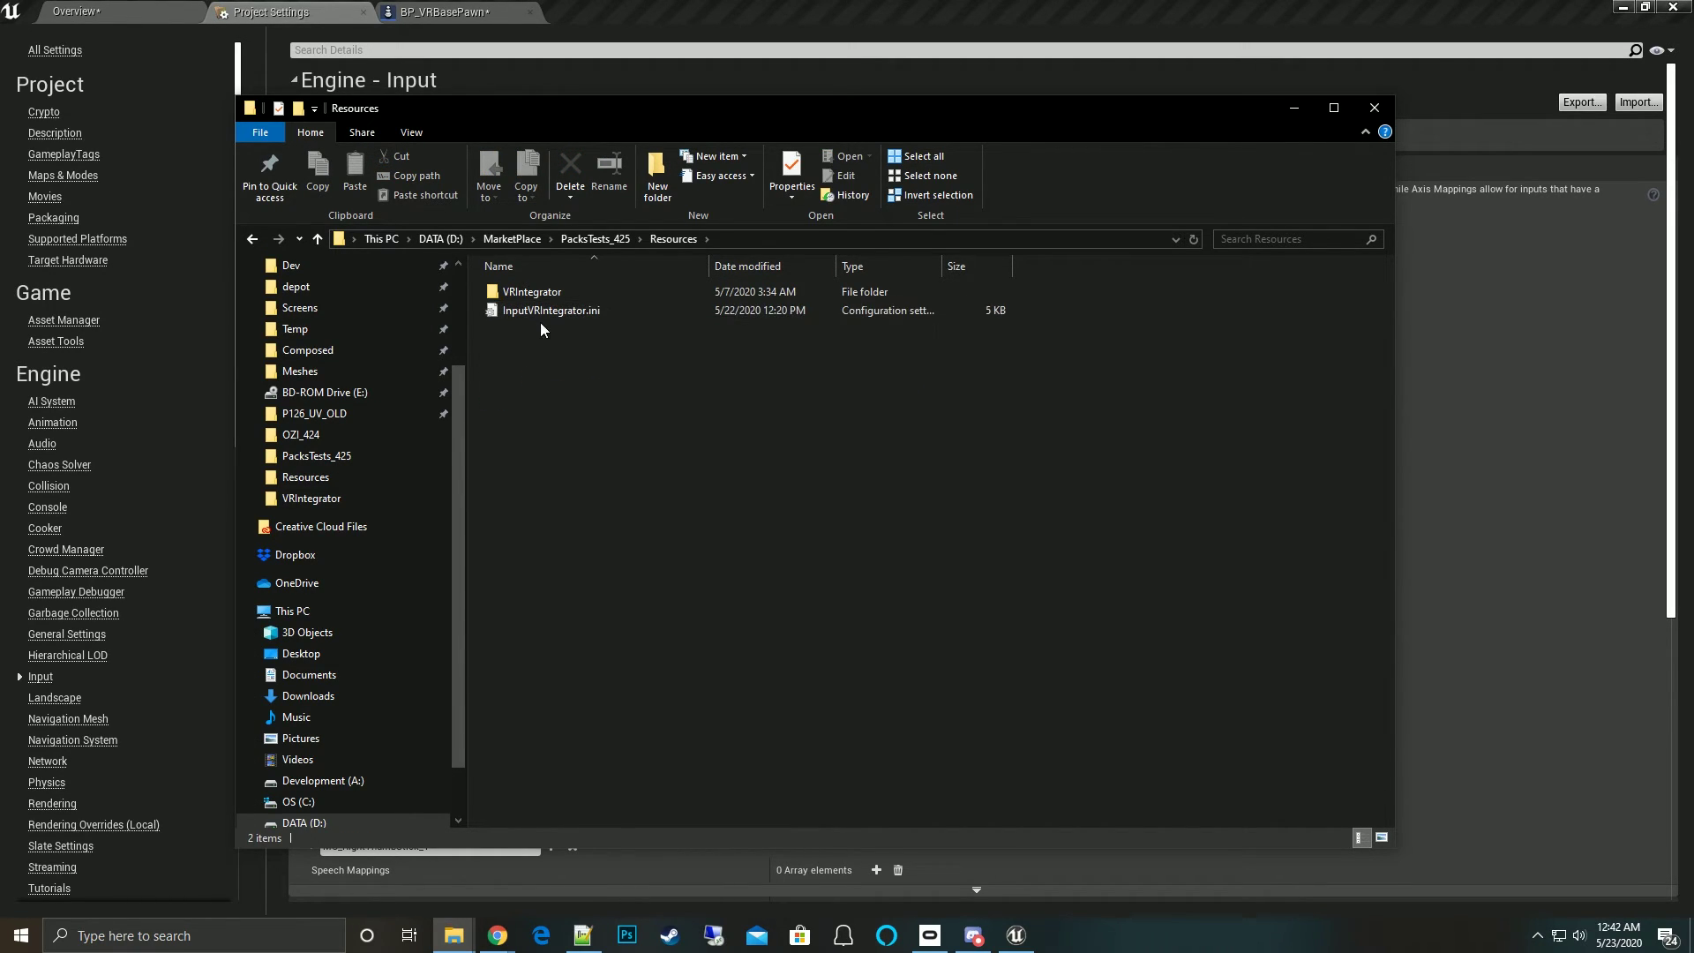
{"action": "double_click", "coordinate": [531, 294]}
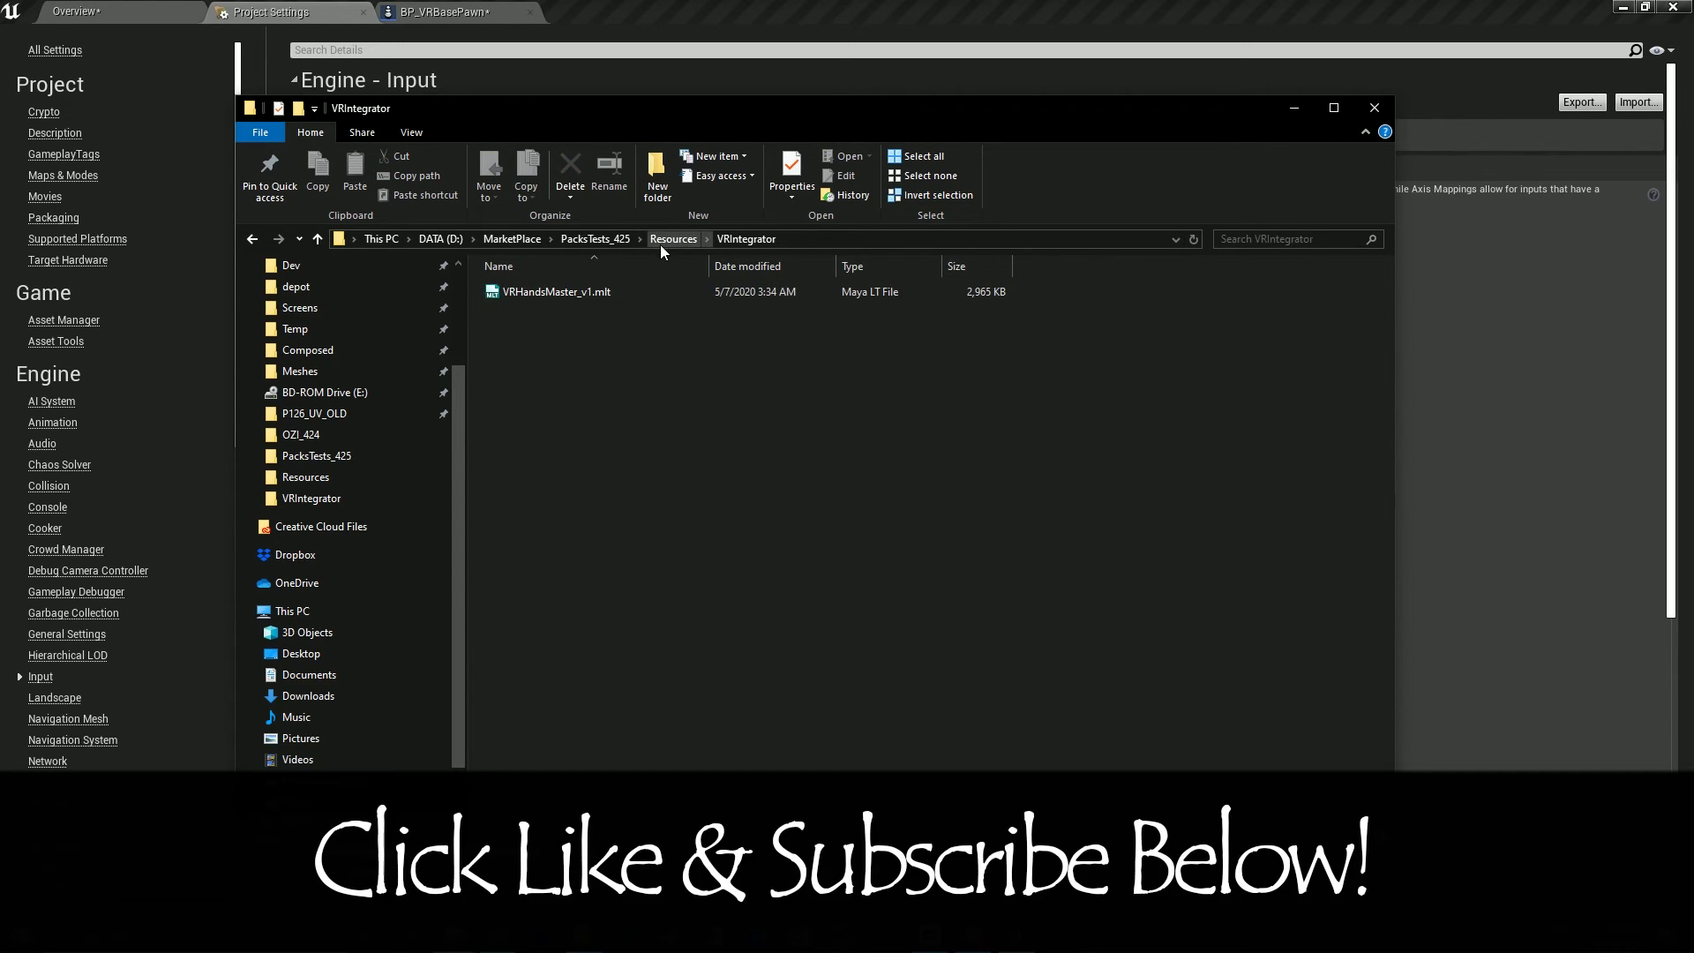
{"action": "left_click", "coordinate": [664, 243]}
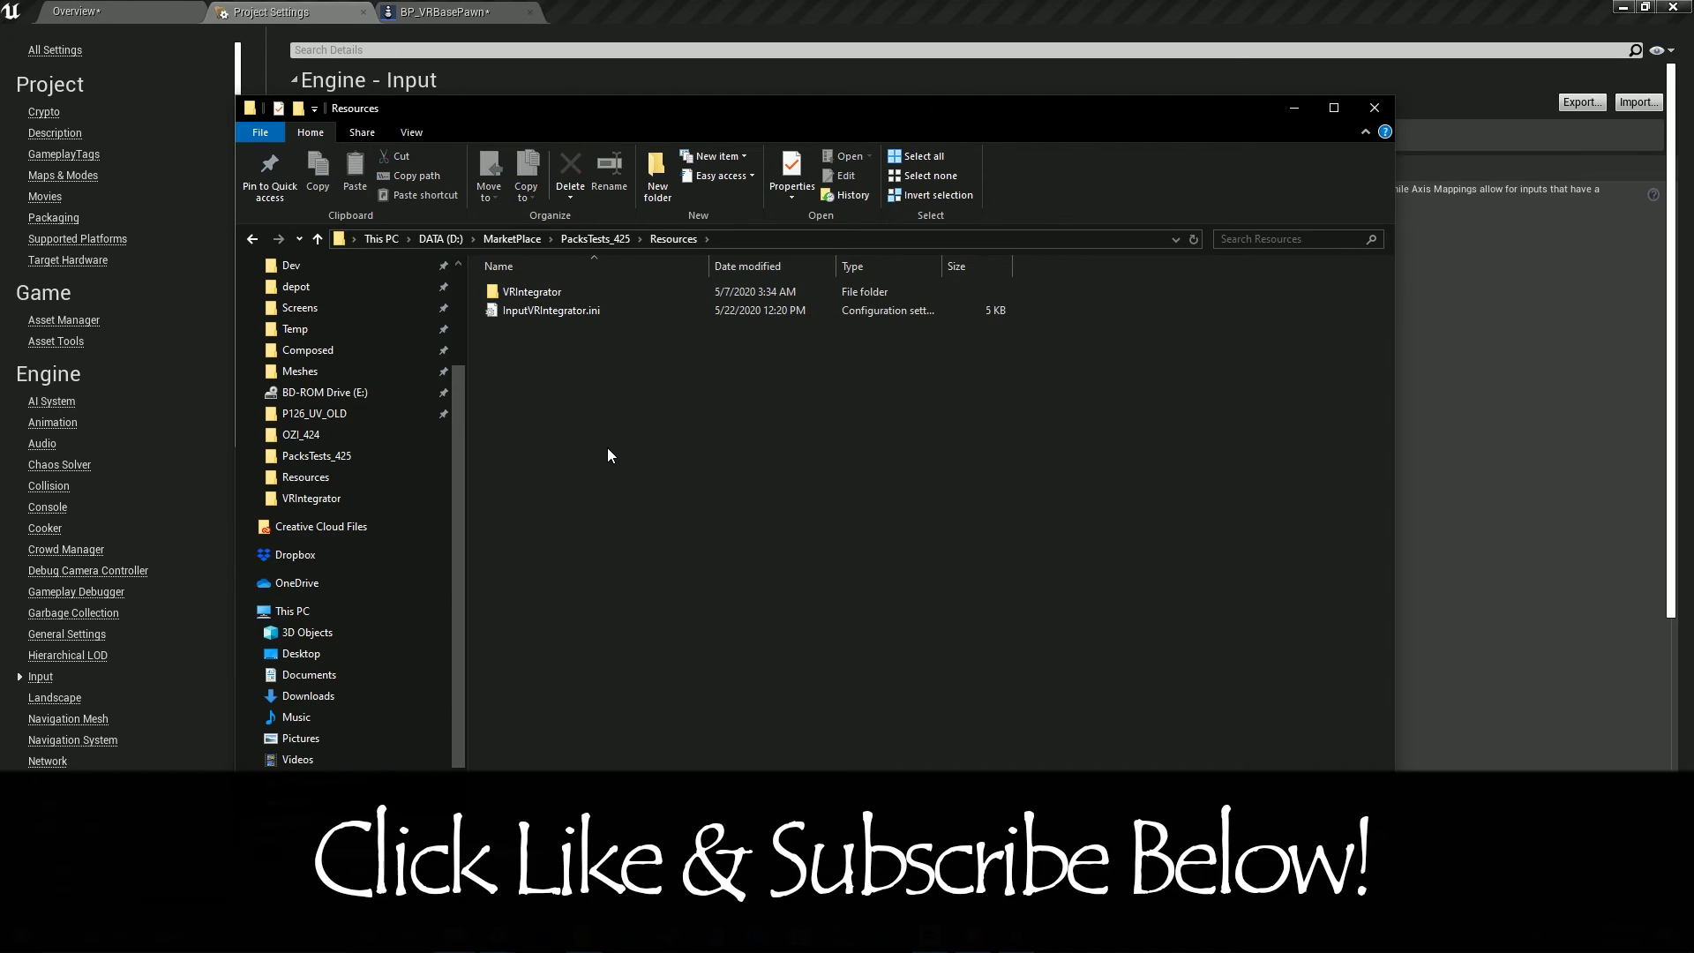